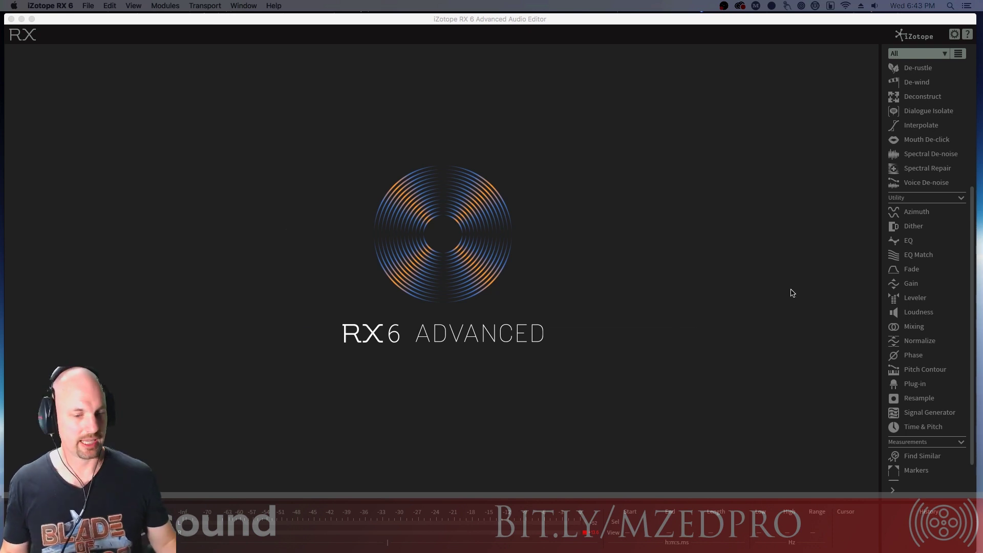
Step: Quick Look IMG_0229clean.MOV.mov in Finder, then bring up its Open With app list
key("super+Tab")
key("super+Tab")
key("super+Tab")
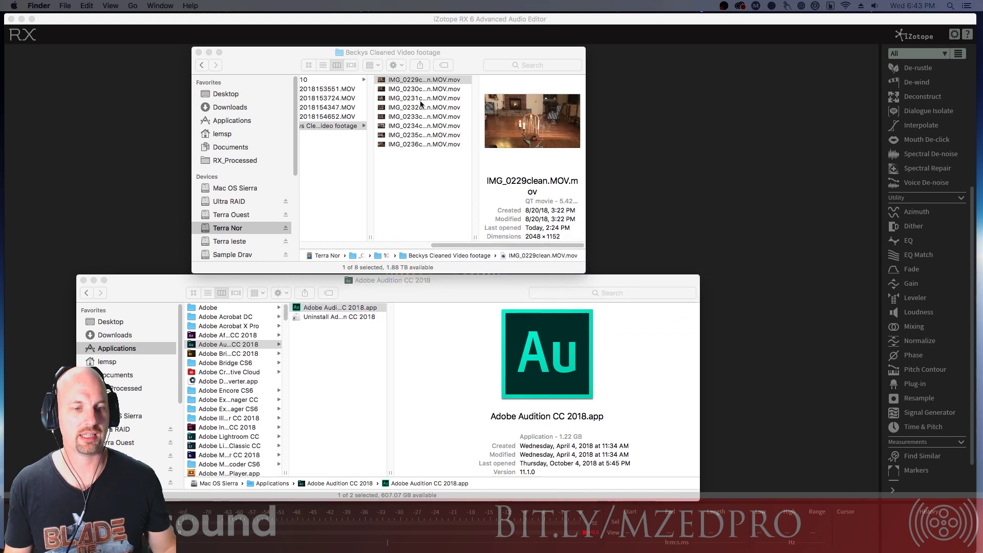
left_click(433, 80)
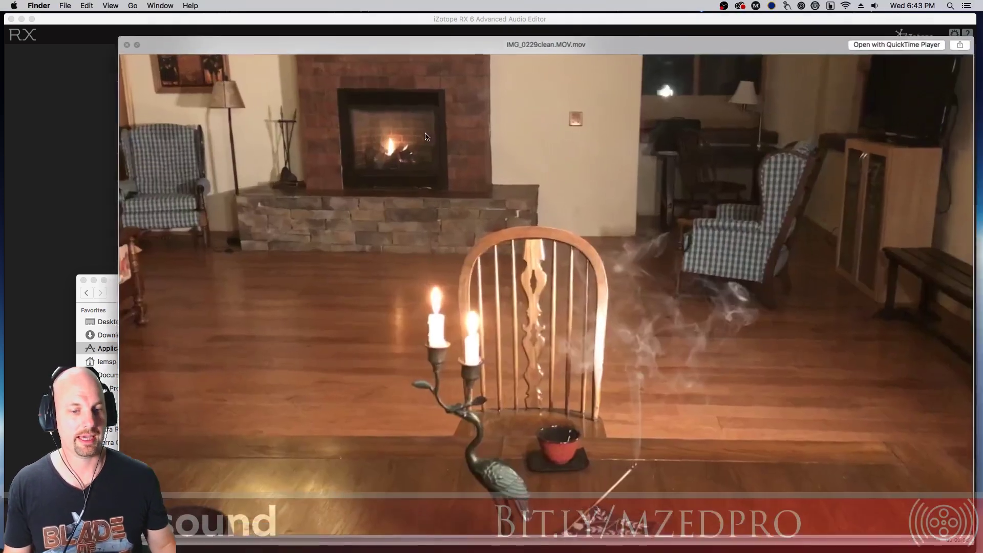
key("space")
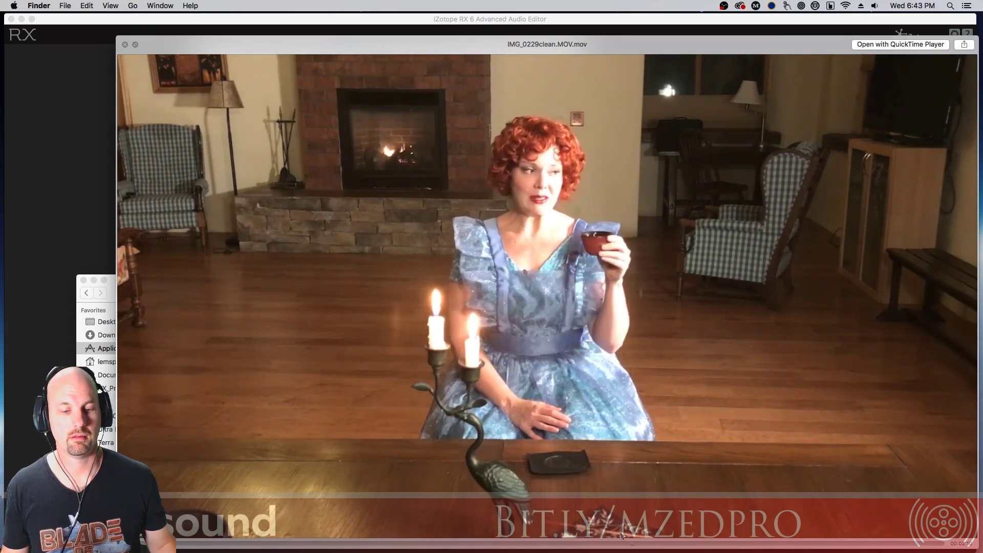
key("space")
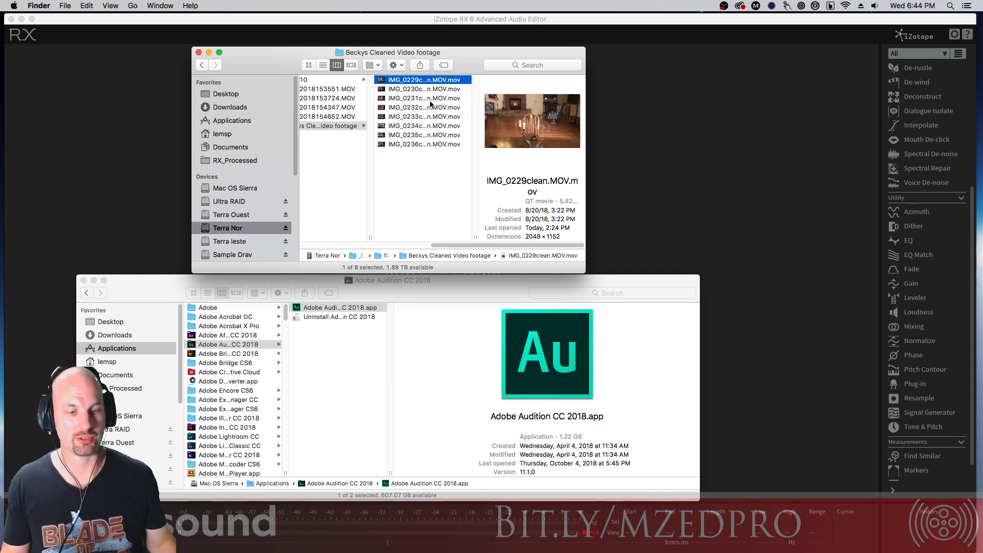
right_click(427, 82)
Step: Open IMG_0229clean.MOV.mov with iZotope RX 6 Audio Editor.app
mouse_move(495, 95)
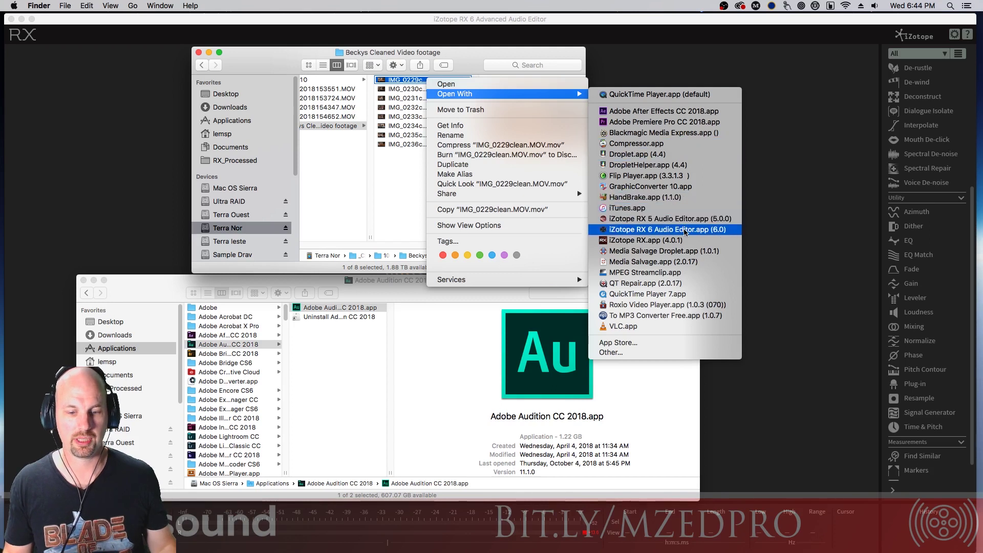
left_click(683, 231)
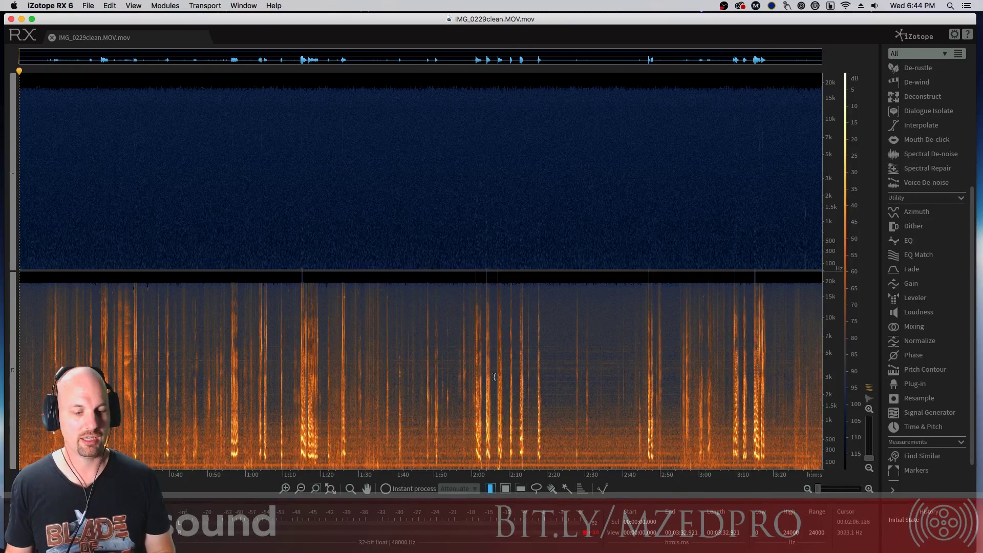
Step: Play the take briefly from about 2:00, then bring up the Mixing module
left_click(473, 365)
key("space")
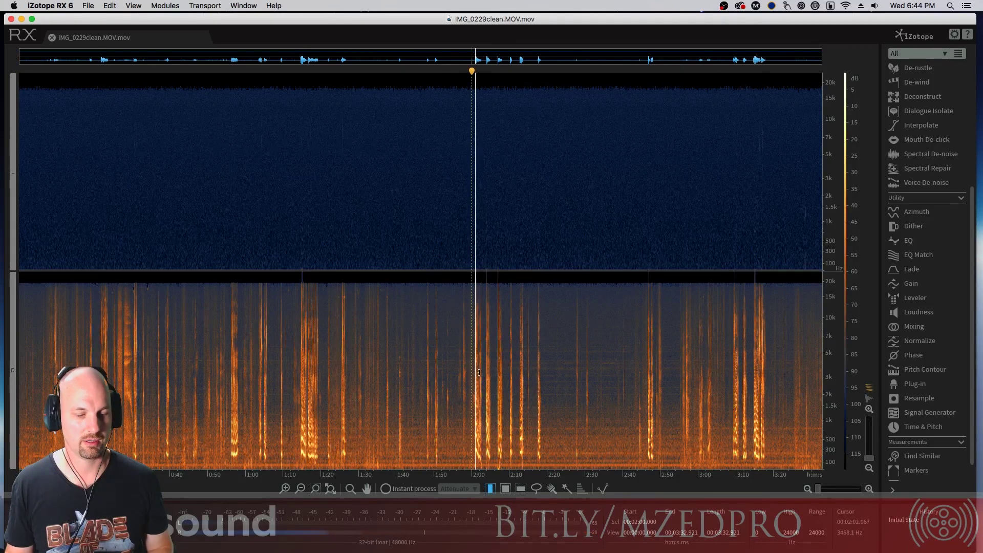
key("space")
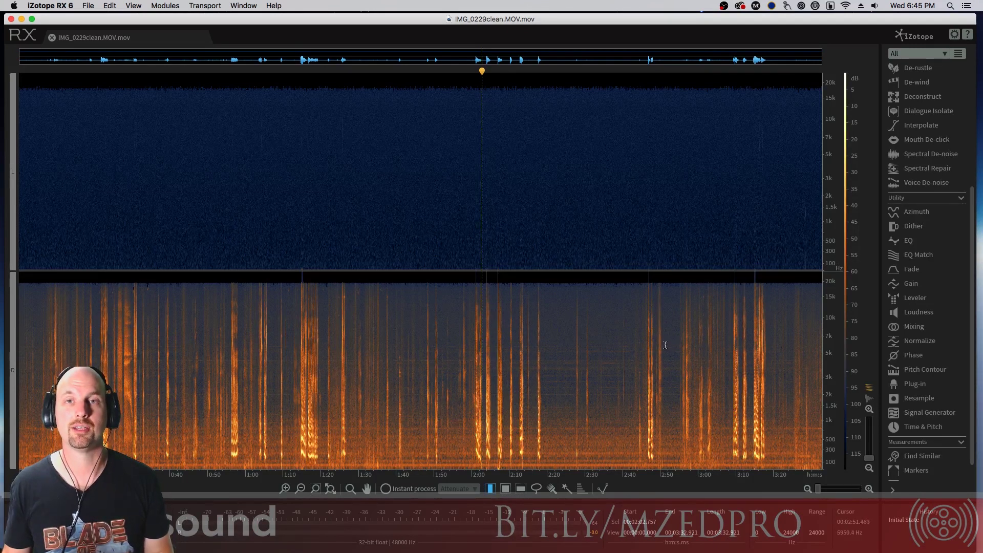
left_click(913, 328)
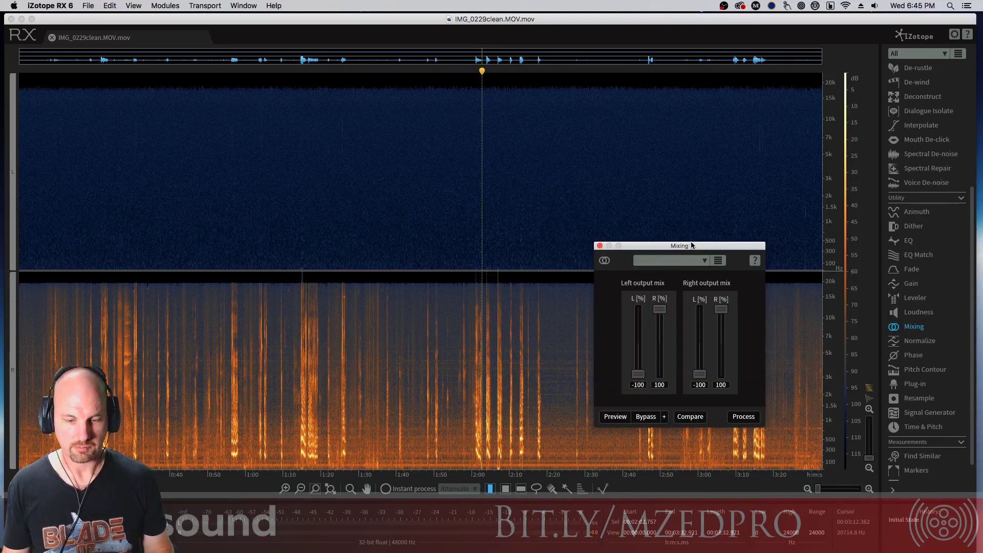
Step: Set the left output's right-channel amount in Mixing to 100, previewing each channel mix
left_click_drag(694, 246, 681, 217)
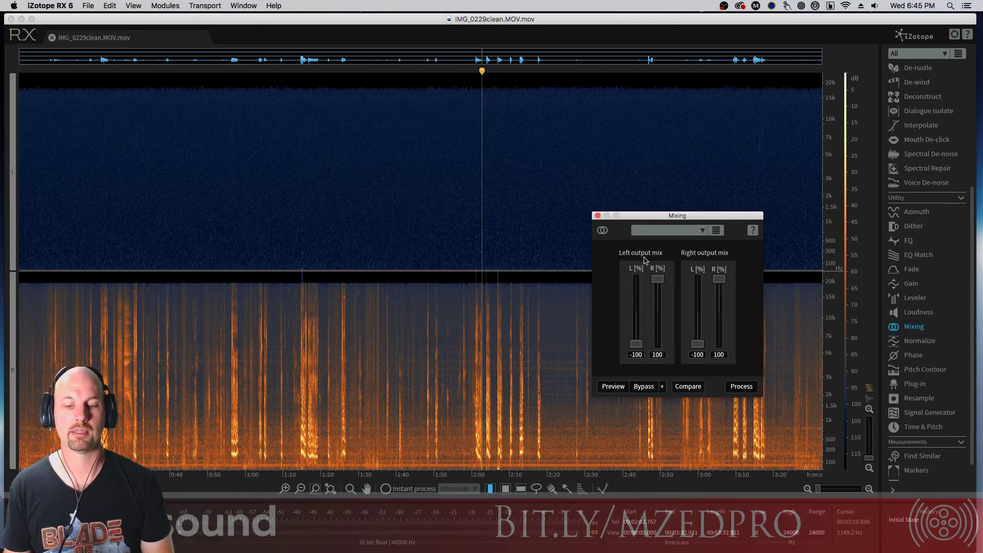
key("space")
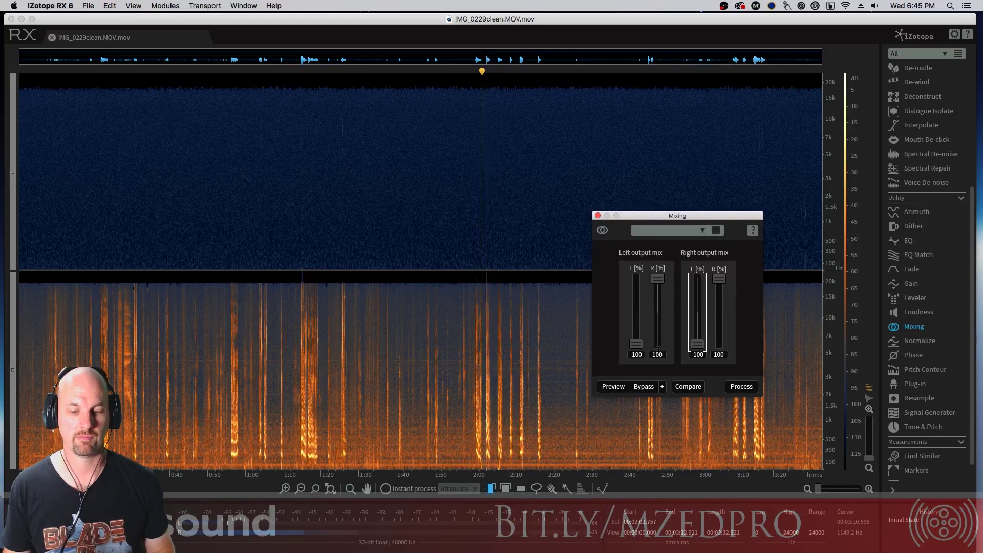
left_click(613, 386)
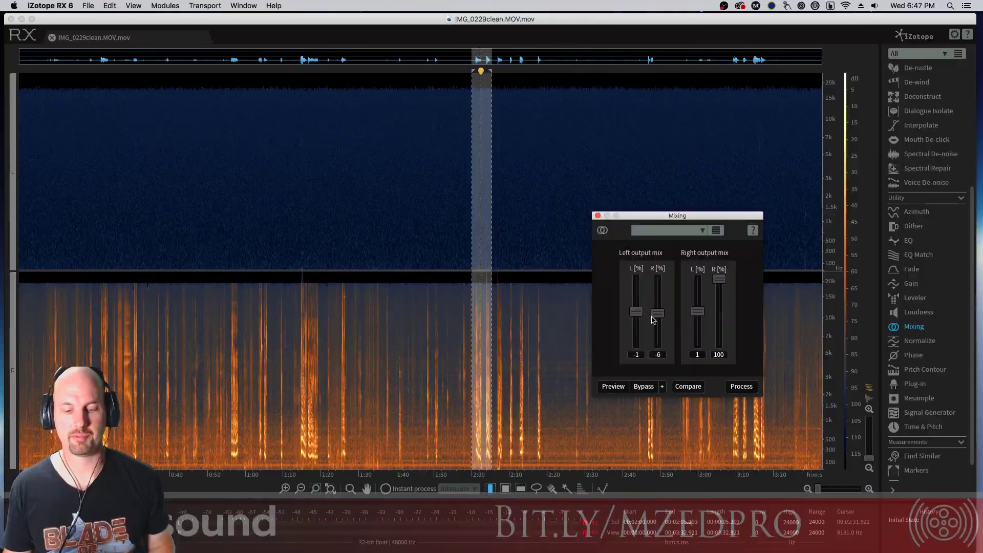
left_click_drag(652, 318, 655, 360)
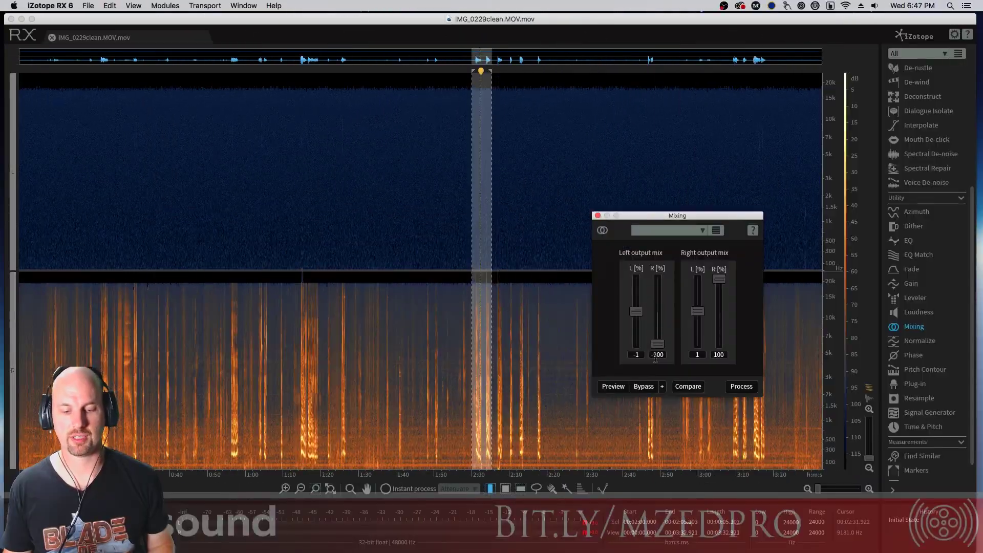
left_click(618, 387)
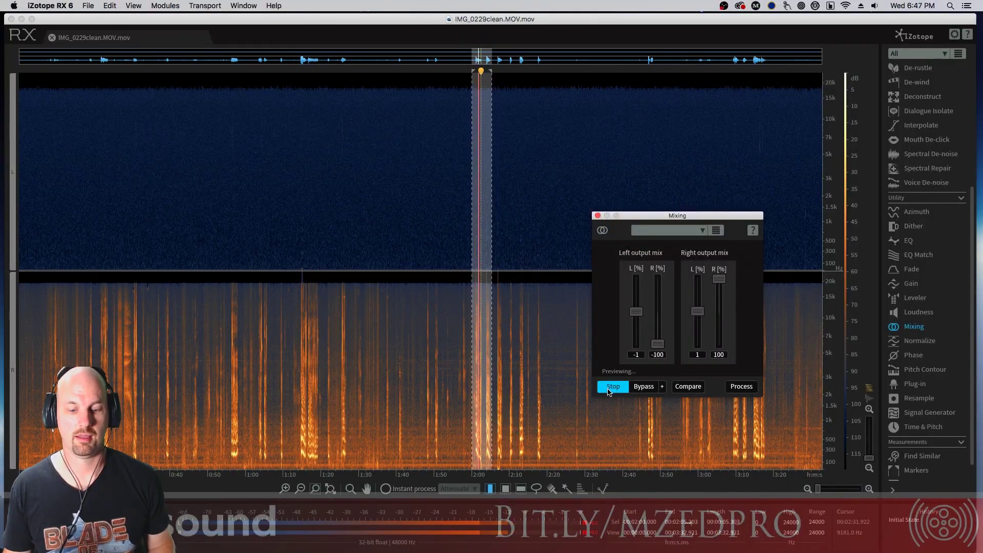
left_click(610, 390)
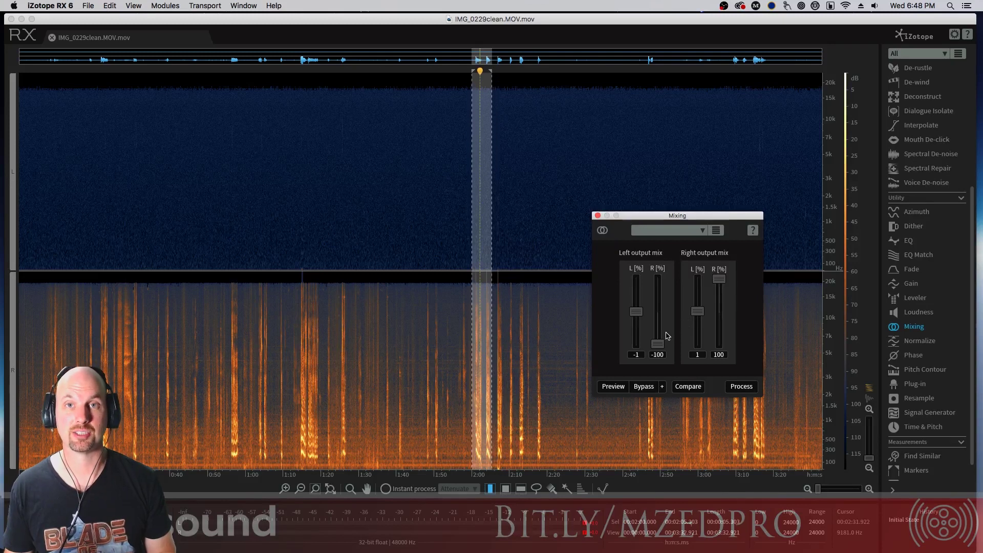
left_click_drag(659, 344, 676, 240)
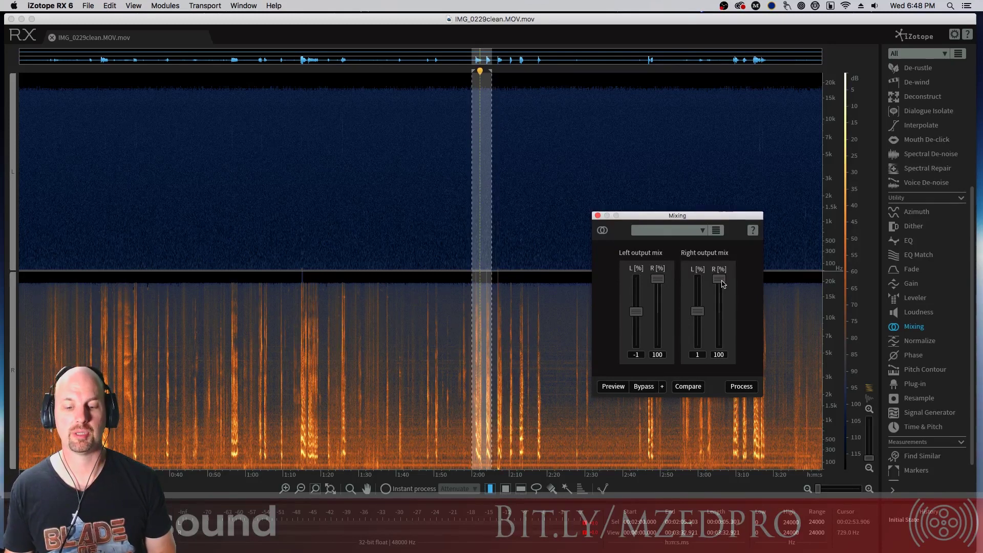
left_click(614, 387)
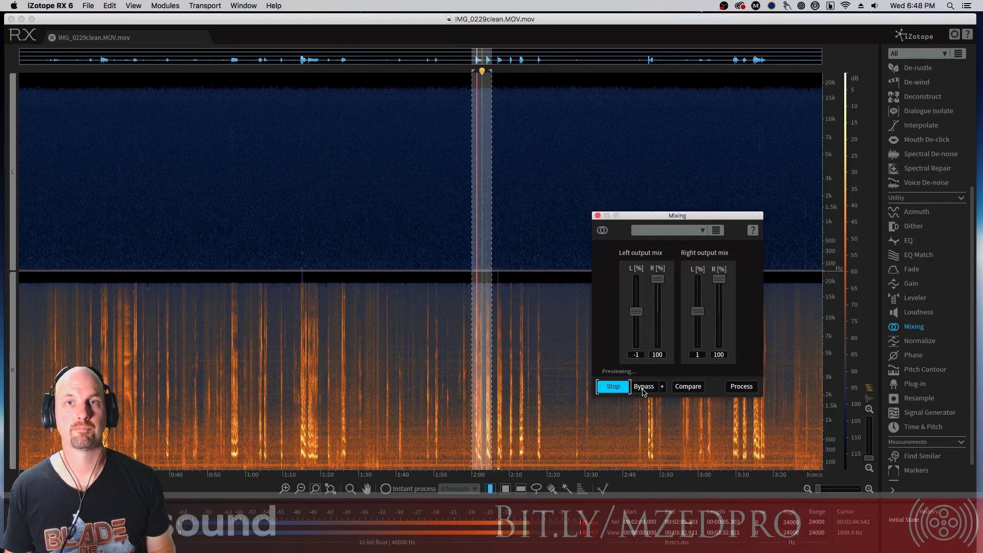
key("space")
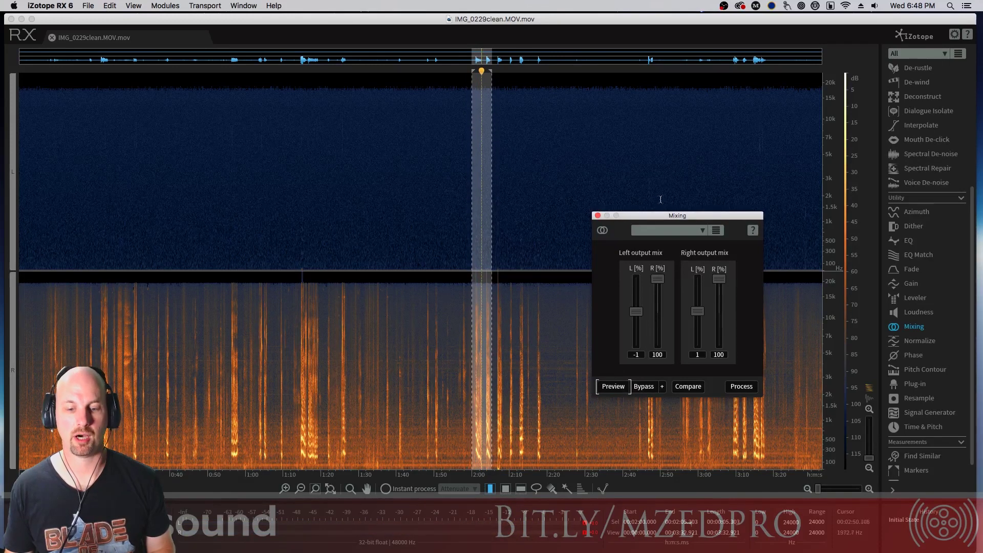
Step: Process the Mixing settings on the entire file and clear the selection
left_click_drag(662, 221, 677, 124)
key("super+a")
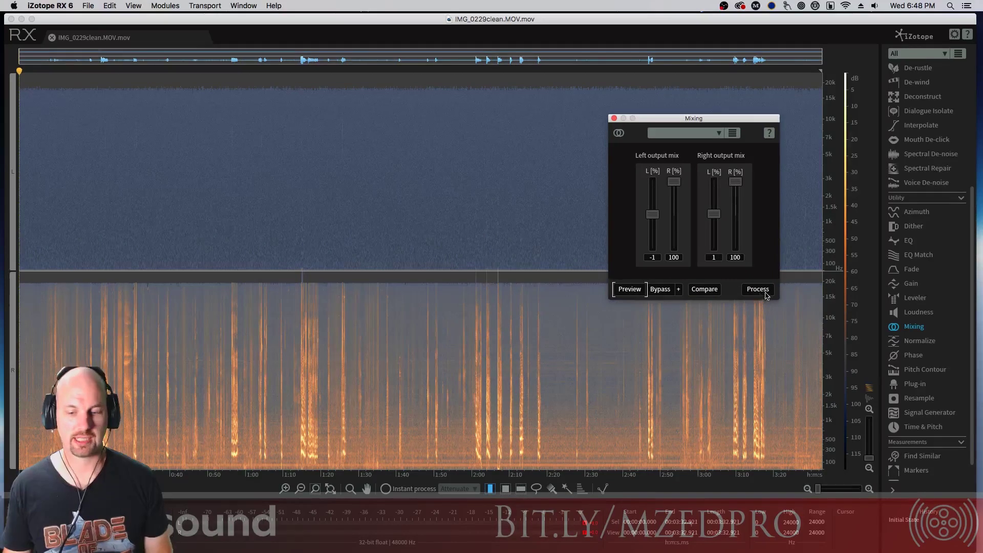
left_click(759, 289)
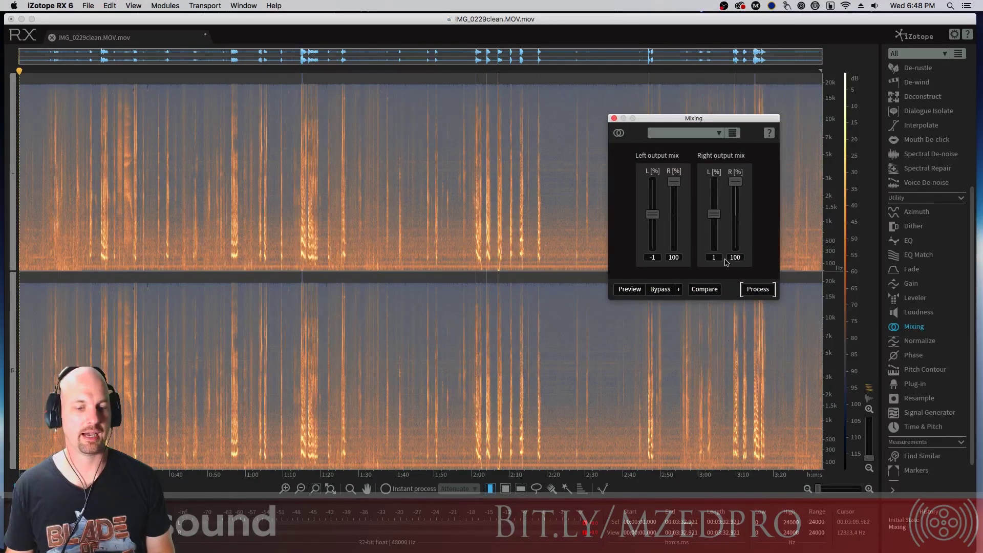
left_click_drag(658, 118, 729, 212)
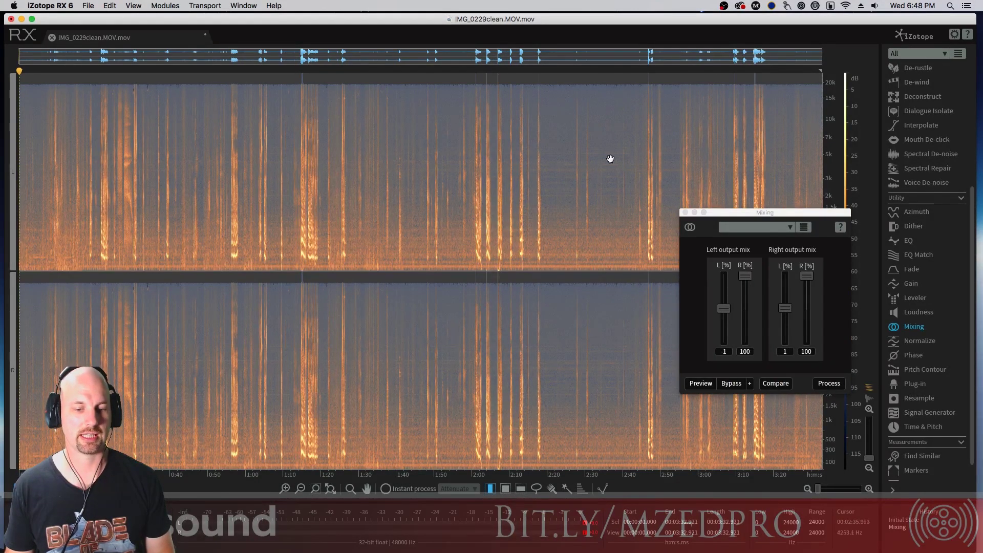
left_click(652, 169)
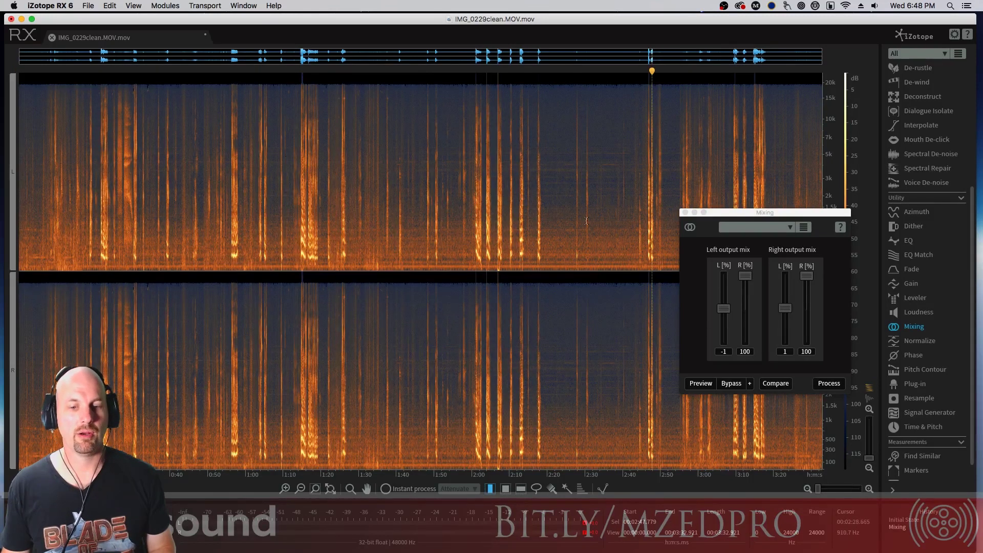
left_click_drag(737, 213, 668, 132)
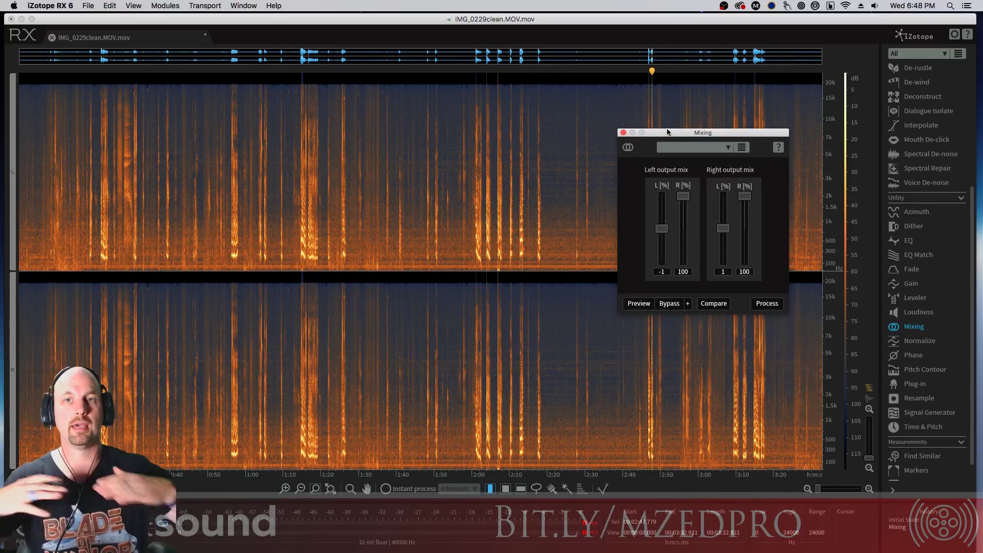
Step: Apply the Loudness module correction to the file
left_click(919, 312)
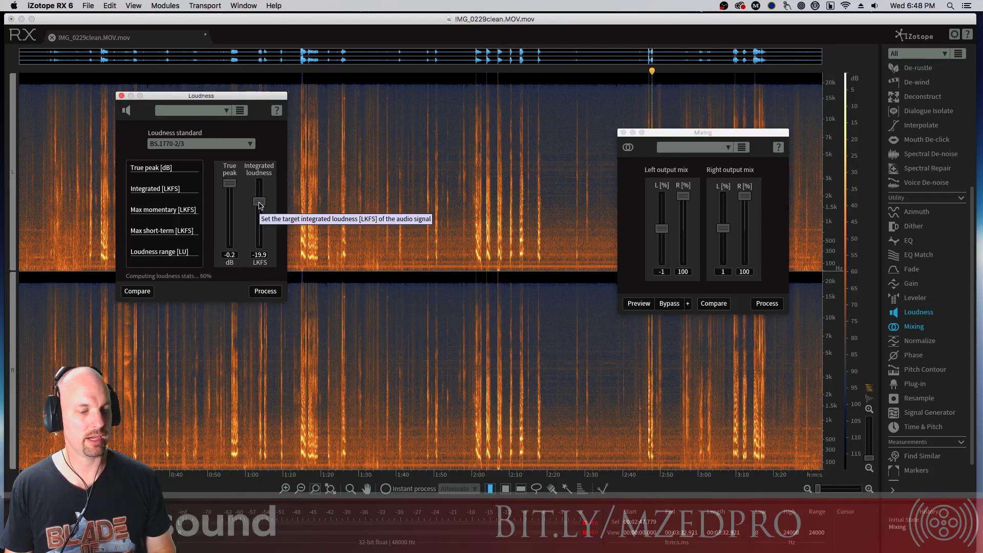
left_click_drag(251, 96, 477, 100)
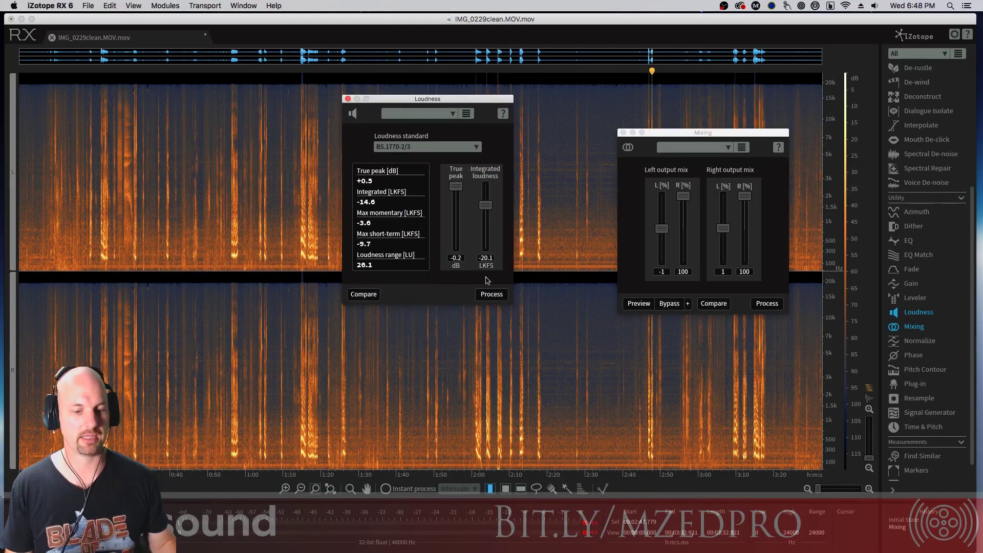
left_click(493, 293)
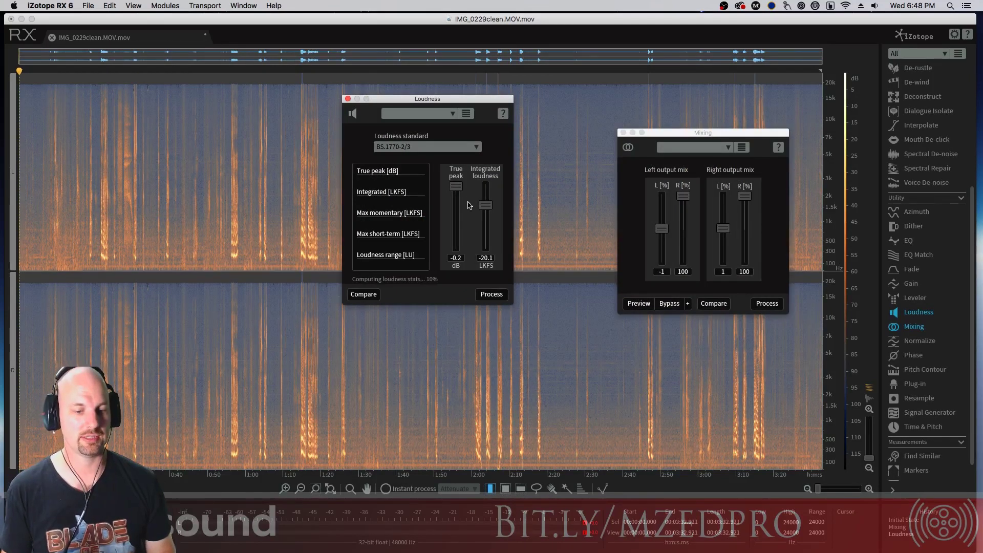
left_click_drag(417, 92, 701, 325)
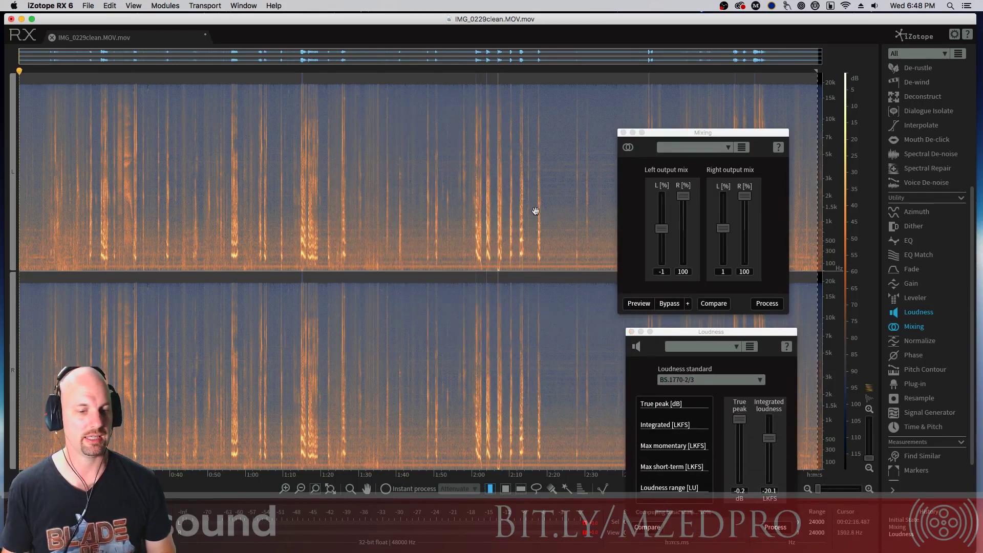
Step: Select the noise-only stretch from 2:19 to 2:24 and play it
left_click(398, 173)
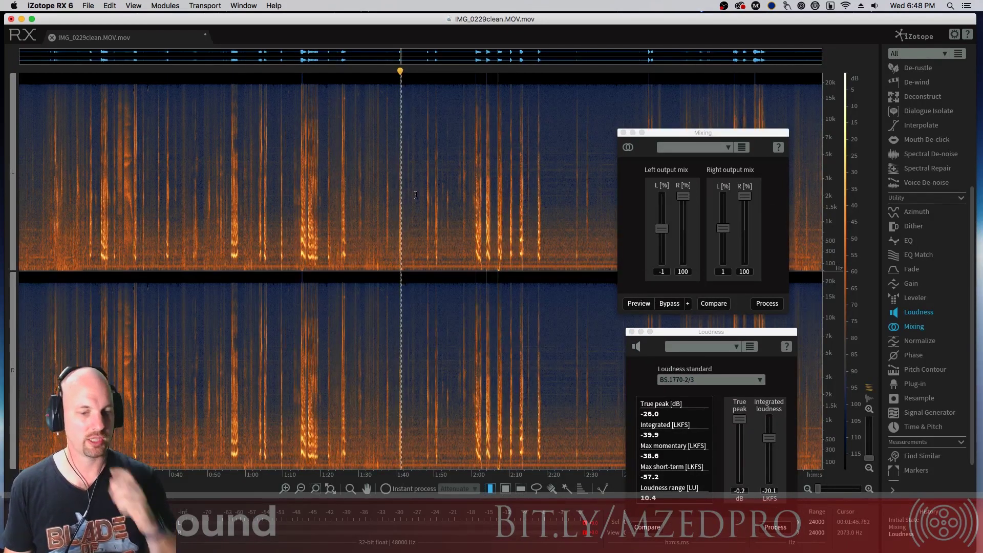
left_click(546, 184)
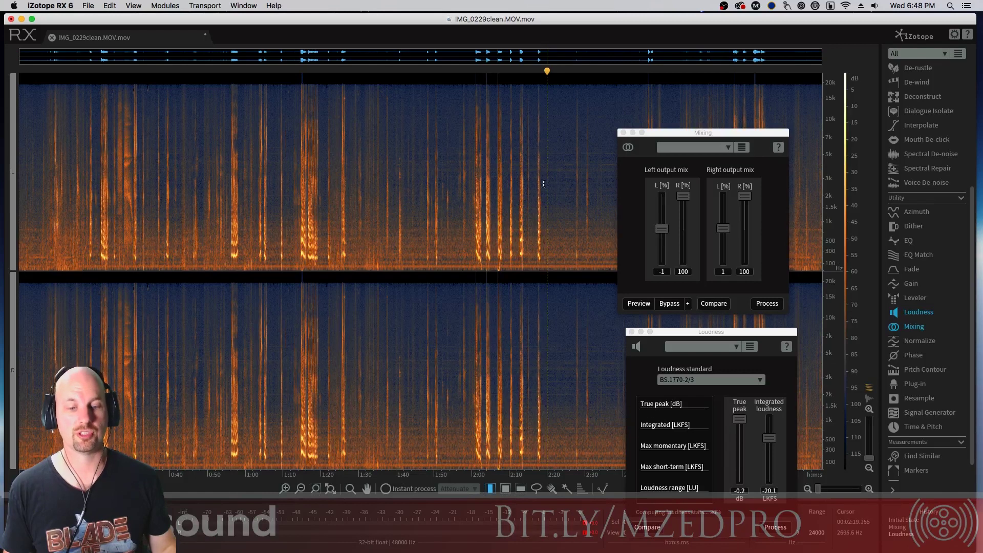
left_click_drag(545, 183, 566, 205)
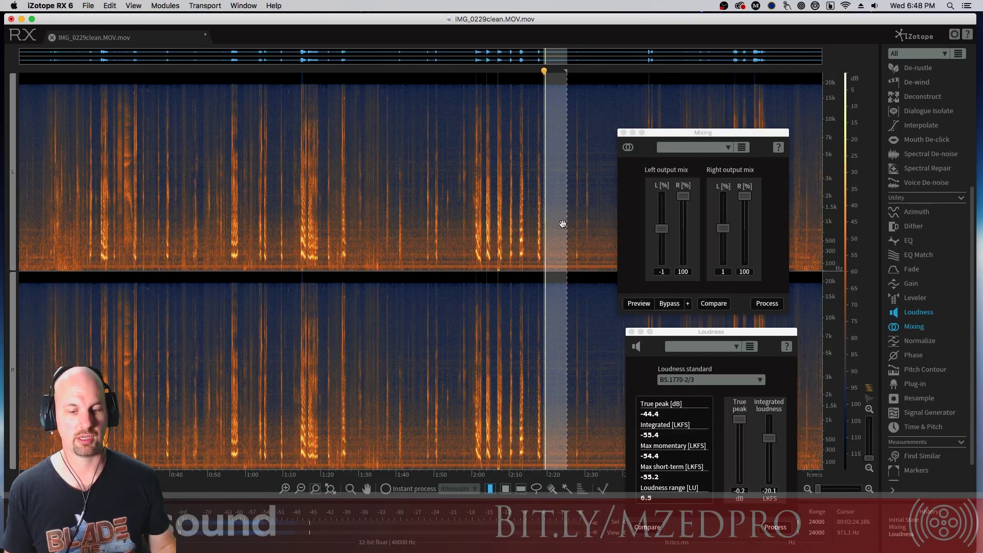
key("space")
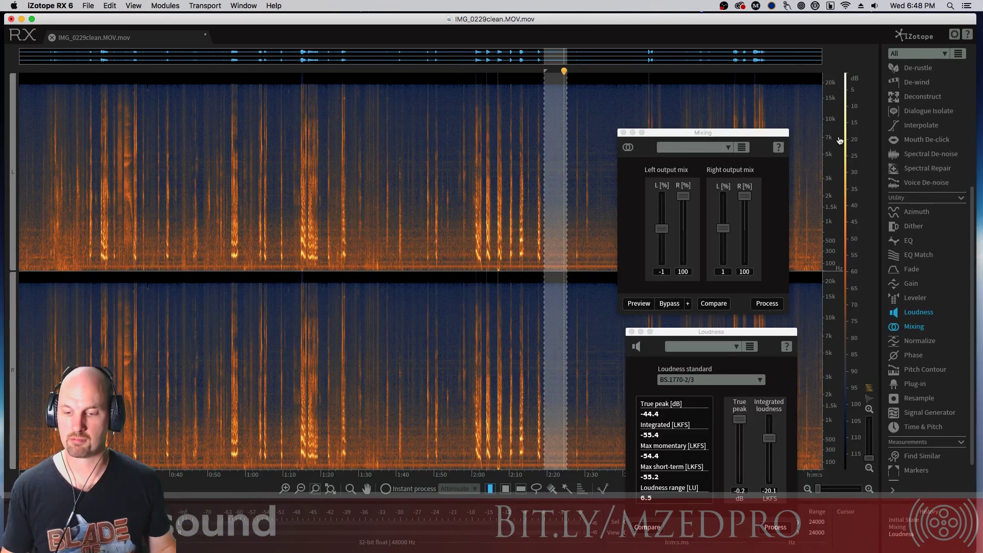
Step: Learn the noise in Spectral De-noise, set artifact control 2.6 and reduction 13.1, and process the file
left_click(938, 158)
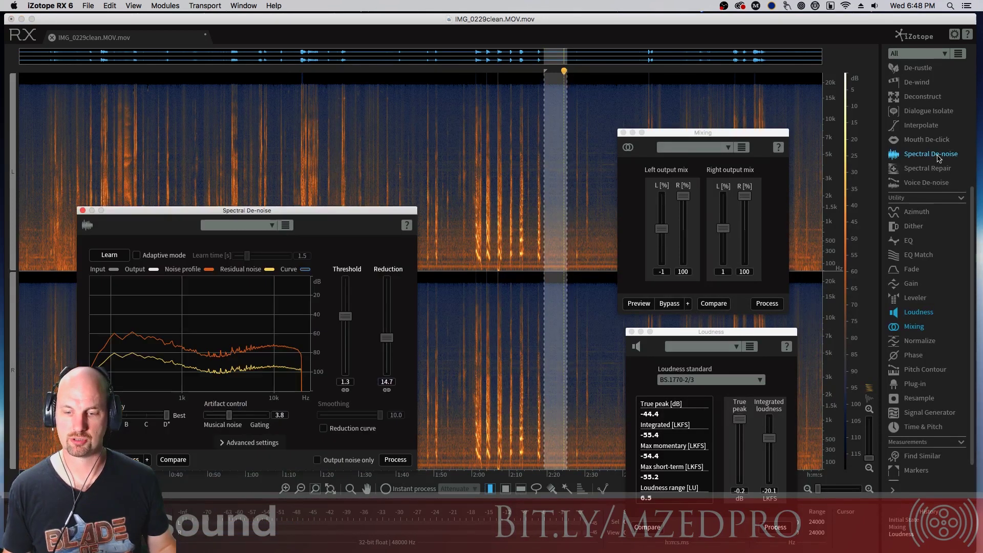
left_click_drag(337, 143, 443, 174)
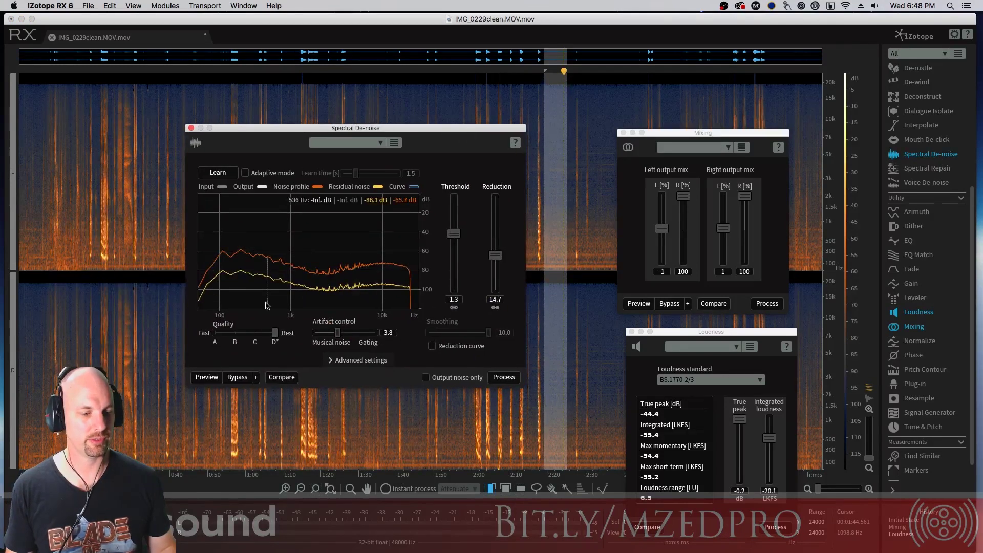
left_click(217, 173)
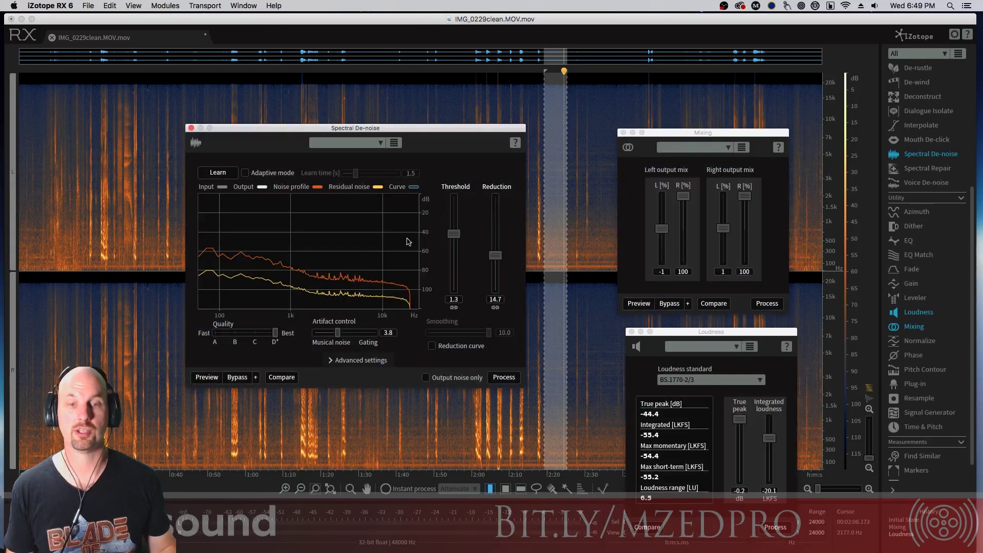
left_click_drag(337, 334, 330, 337)
left_click_drag(495, 257, 497, 261)
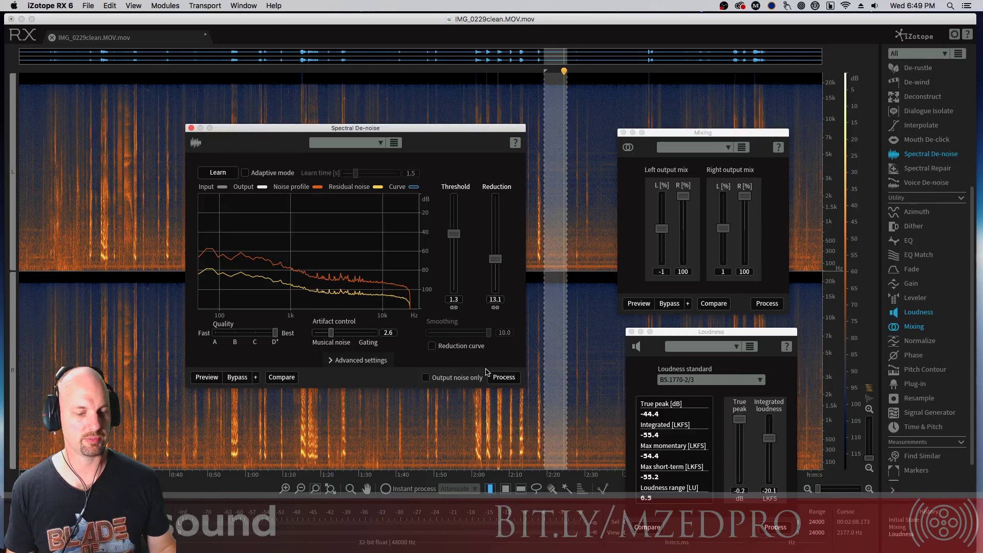
left_click(358, 362)
left_click(358, 361)
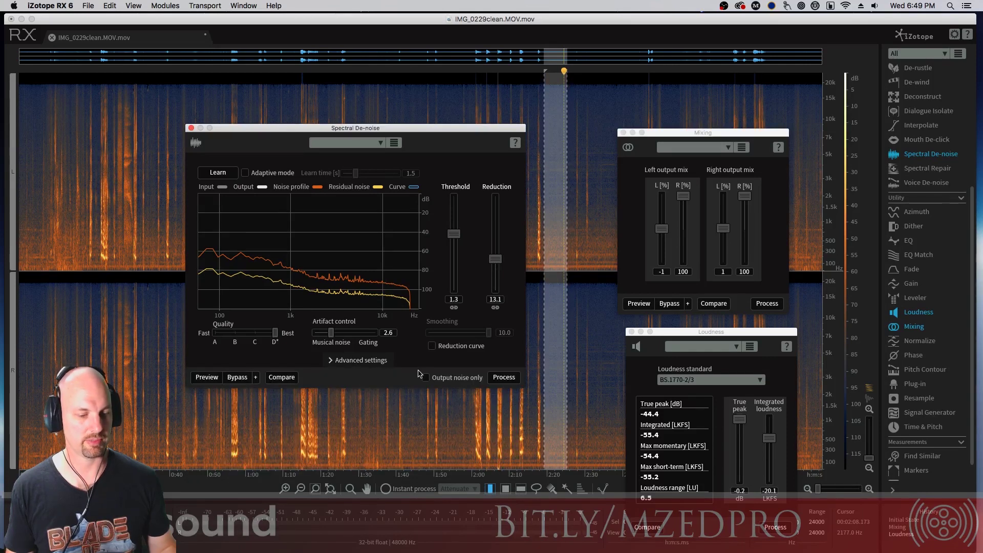
left_click(504, 377)
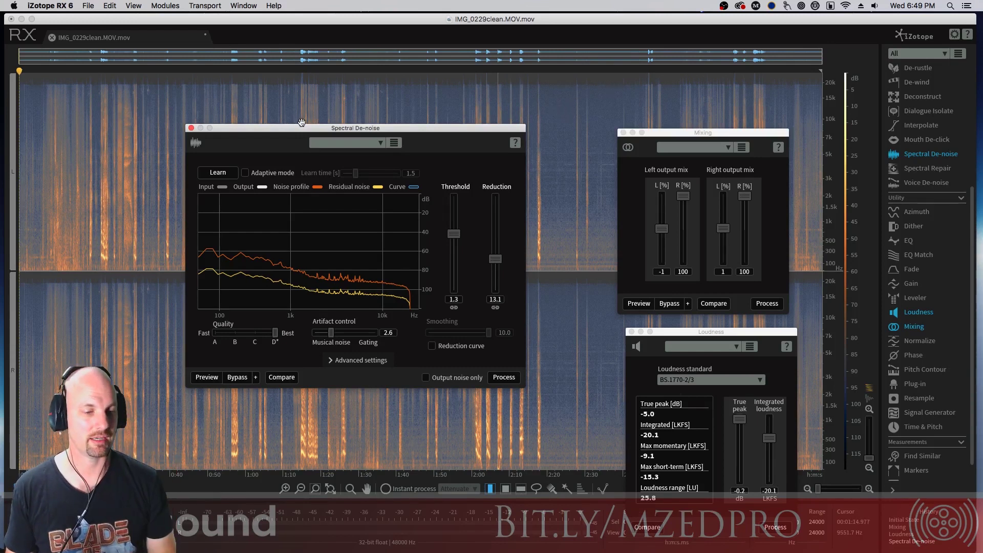
left_click_drag(302, 122, 343, 98)
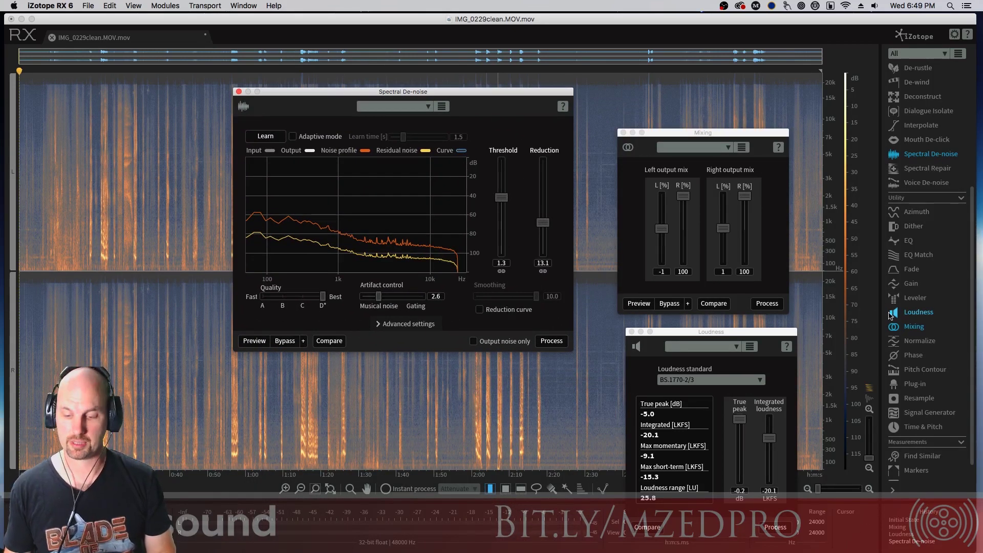
Step: Set the EQ high-pass filter frequency to 90 Hz
scroll(908, 241, "down", 1)
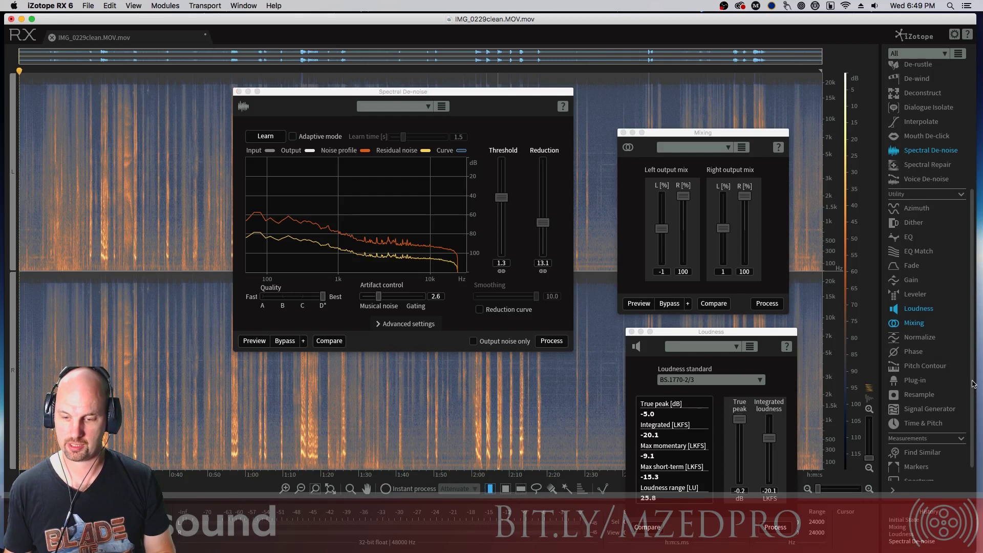
left_click(908, 241)
left_click_drag(367, 37, 489, 145)
left_click(234, 342)
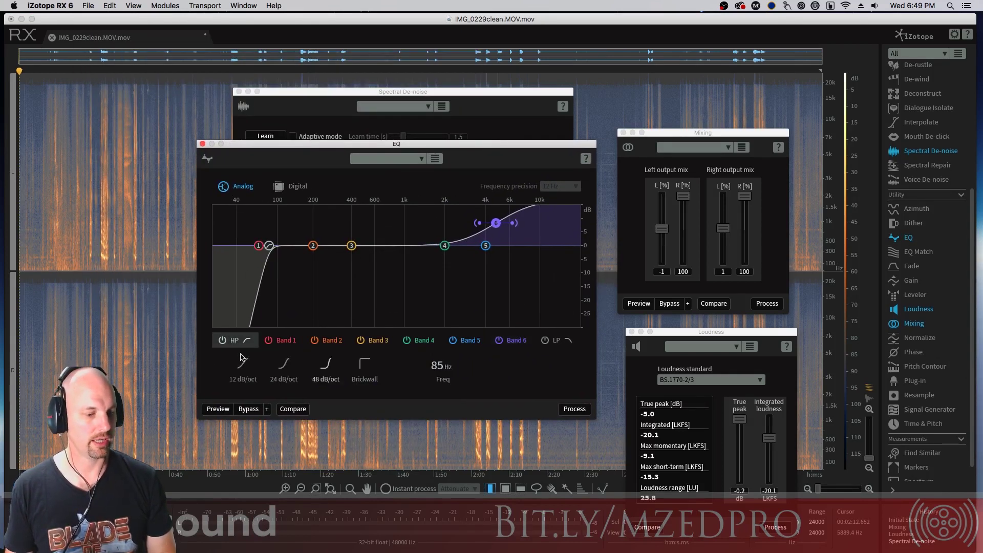
double_click(435, 368)
type("90")
key("Return")
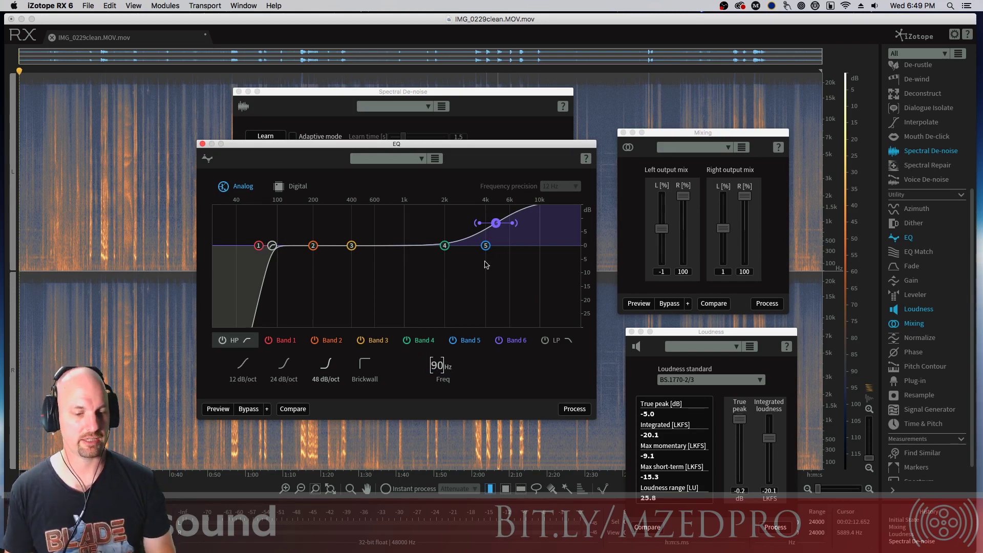
Step: Raise the Band 6 high shelf to 5014 Hz and apply the EQ to the whole file
mouse_move(499, 224)
left_mouse_down()
mouse_move(497, 241)
mouse_move(495, 227)
left_mouse_up()
left_click(514, 342)
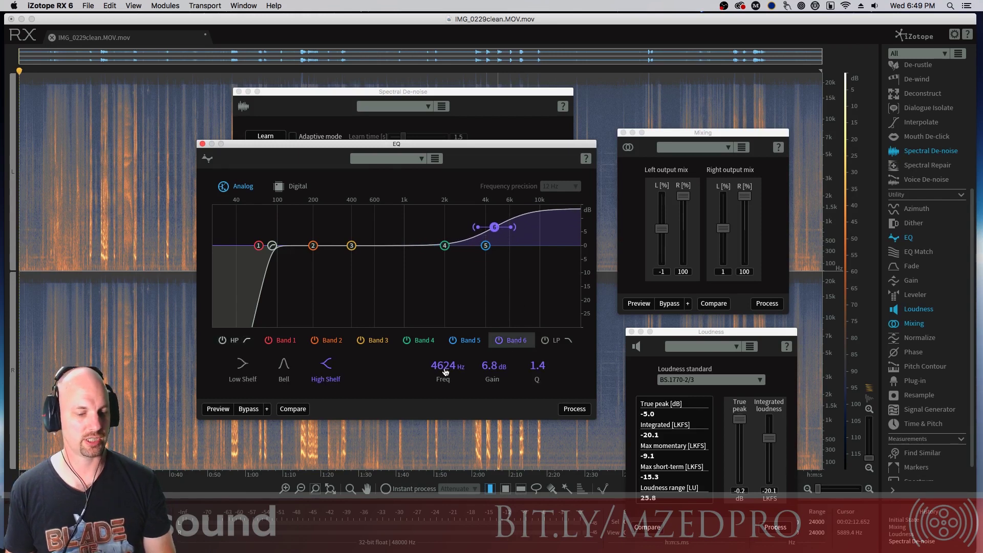
left_click_drag(446, 370, 475, 361)
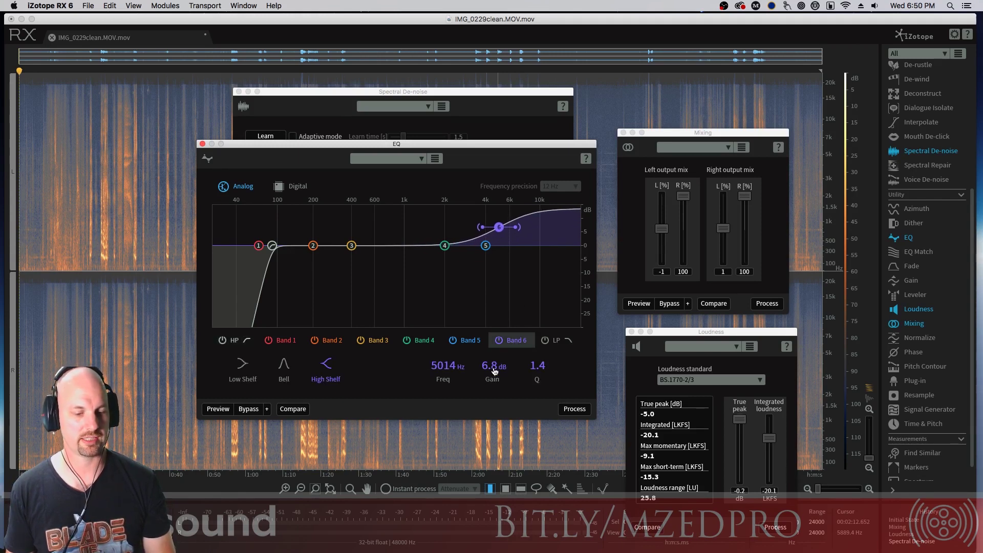
left_click(576, 411)
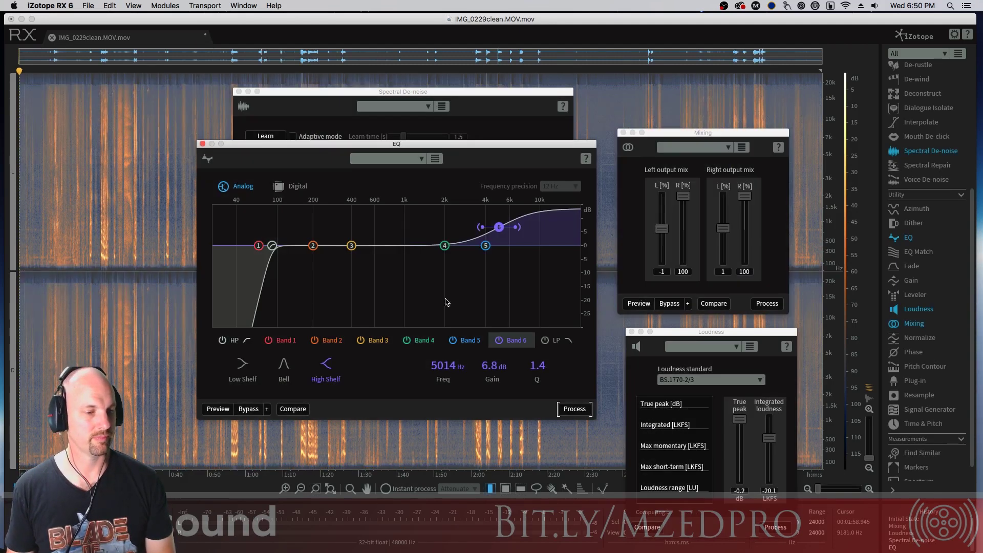
left_click_drag(352, 144, 751, 253)
left_click_drag(402, 91, 621, 289)
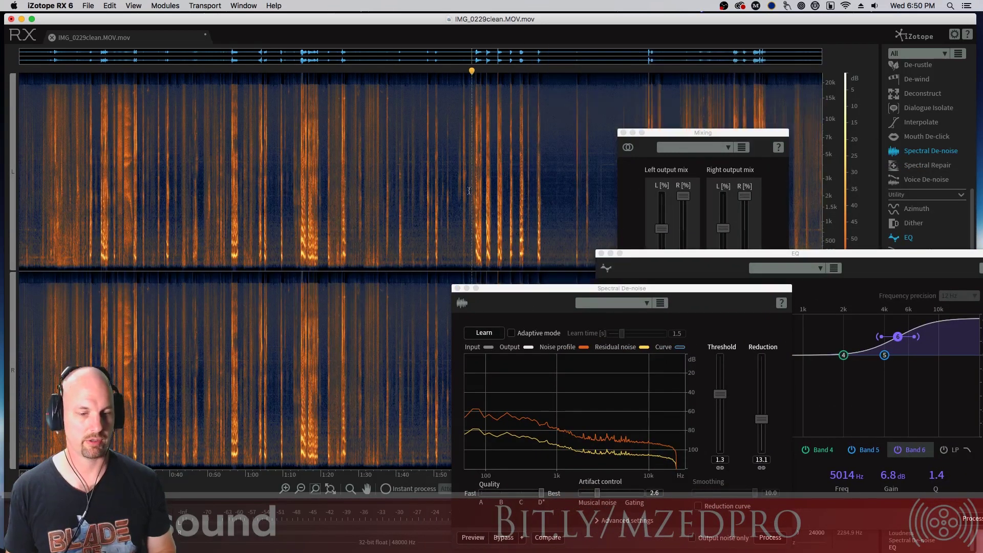
Step: Play the processed audio from about 2:00 and move the De-noise and EQ windows to the left
left_click(472, 207)
key("space")
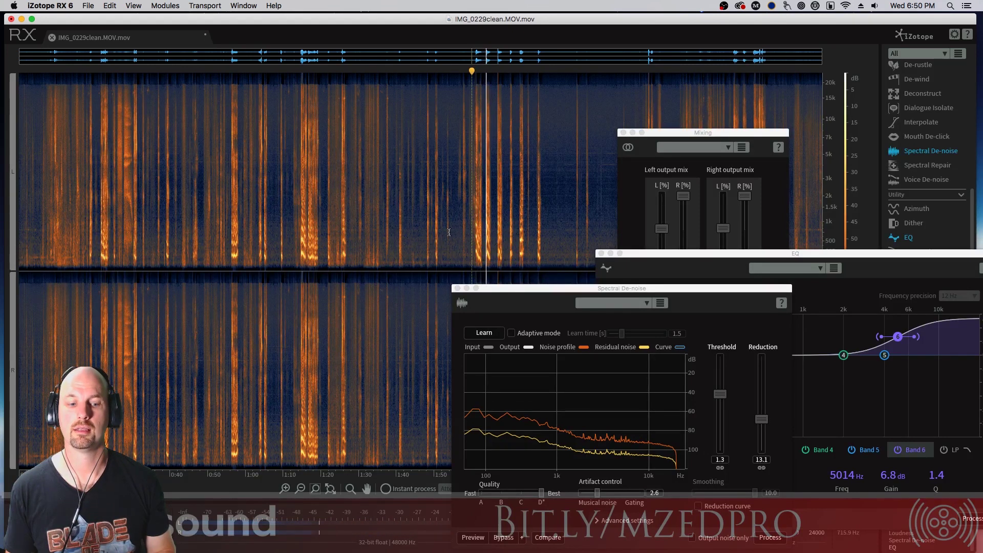
key("space")
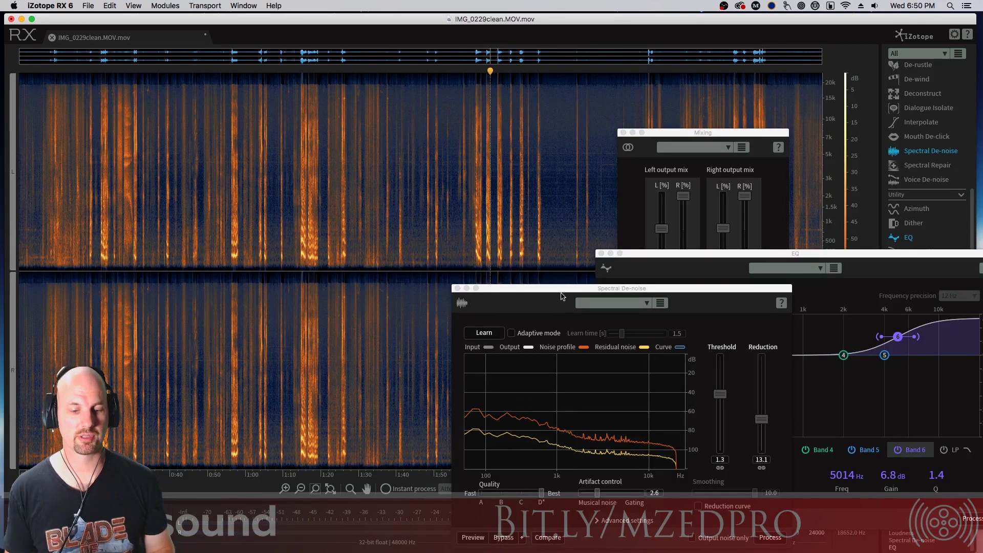
left_click_drag(562, 294, 183, 47)
left_click_drag(725, 251, 84, 181)
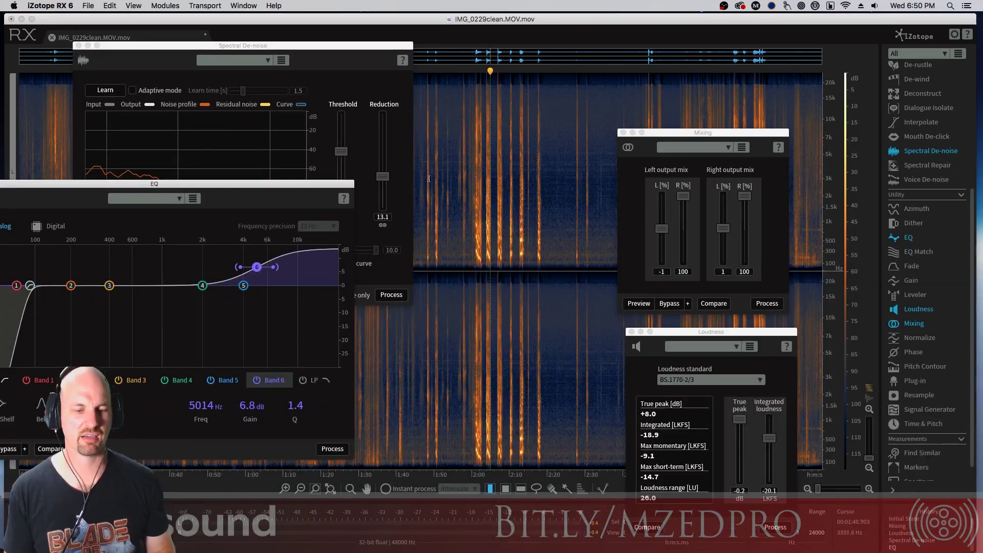
left_click(472, 192)
key("space")
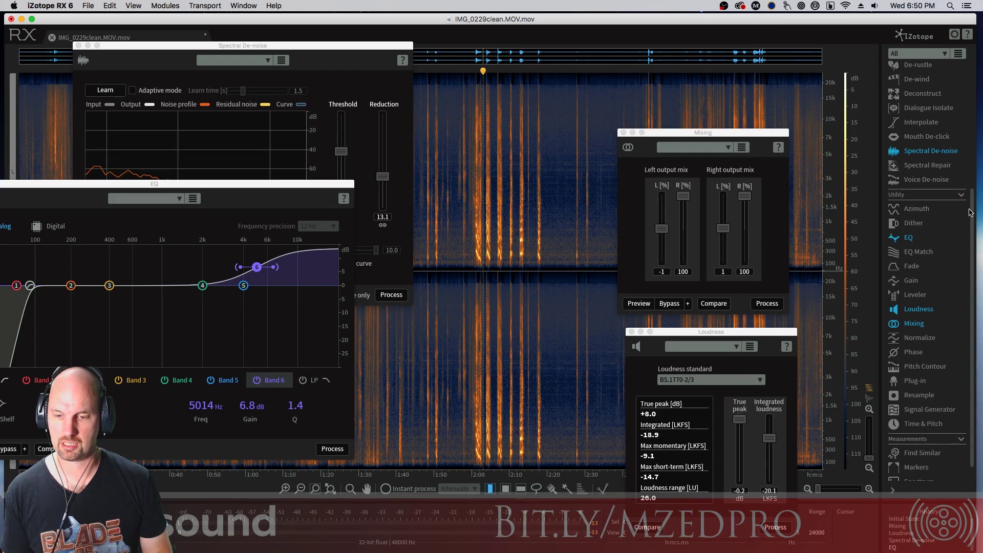
Step: Learn a De-reverb profile from a speech stretch, set High to 0.0, and process the file
scroll(972, 214, "up", 3)
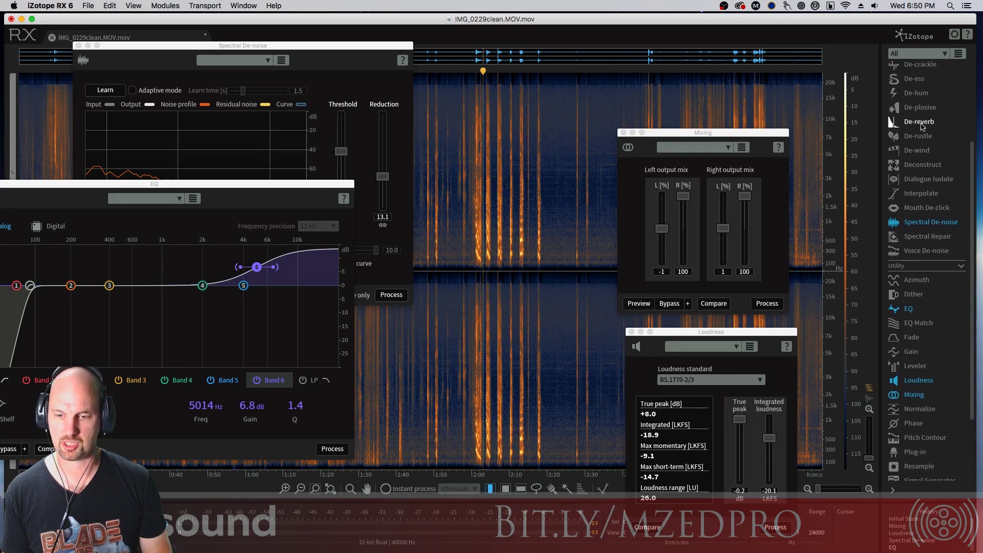
left_click(919, 122)
left_click_drag(550, 111, 210, 81)
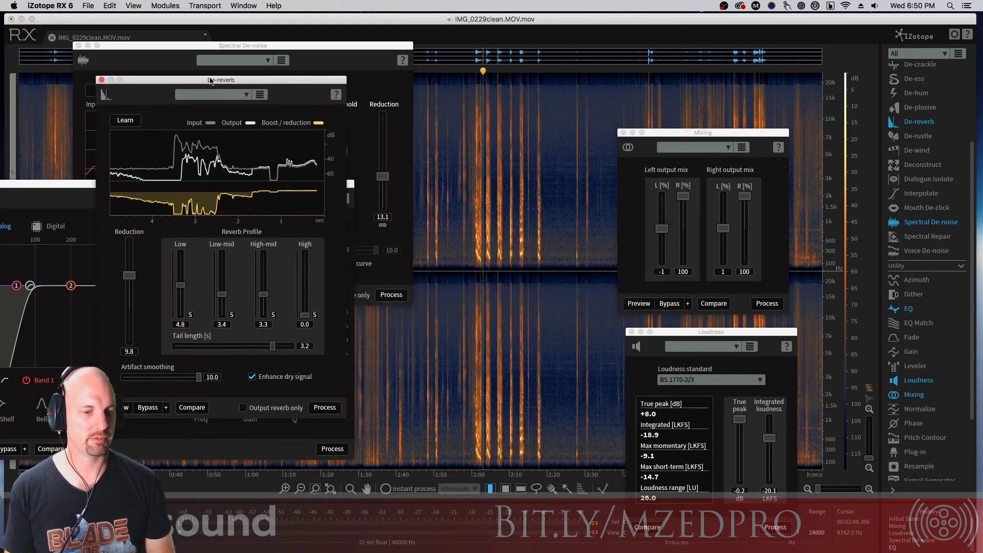
left_click_drag(470, 169, 534, 172)
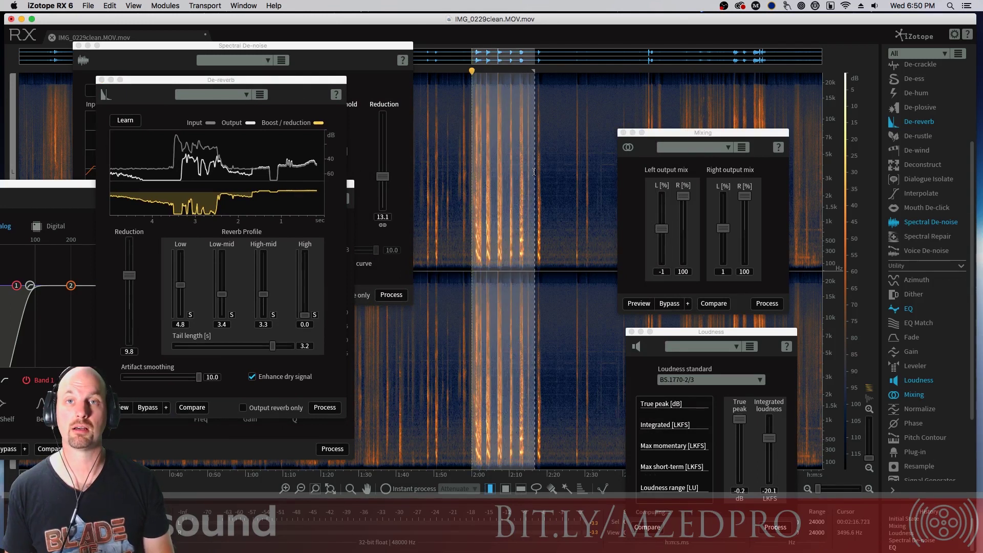
left_click(126, 121)
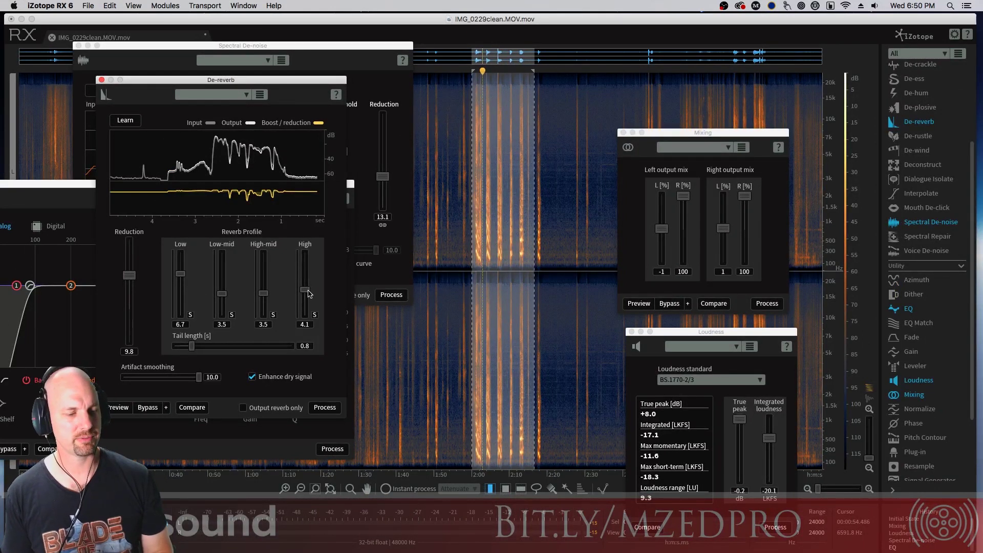
left_click_drag(309, 293, 314, 359)
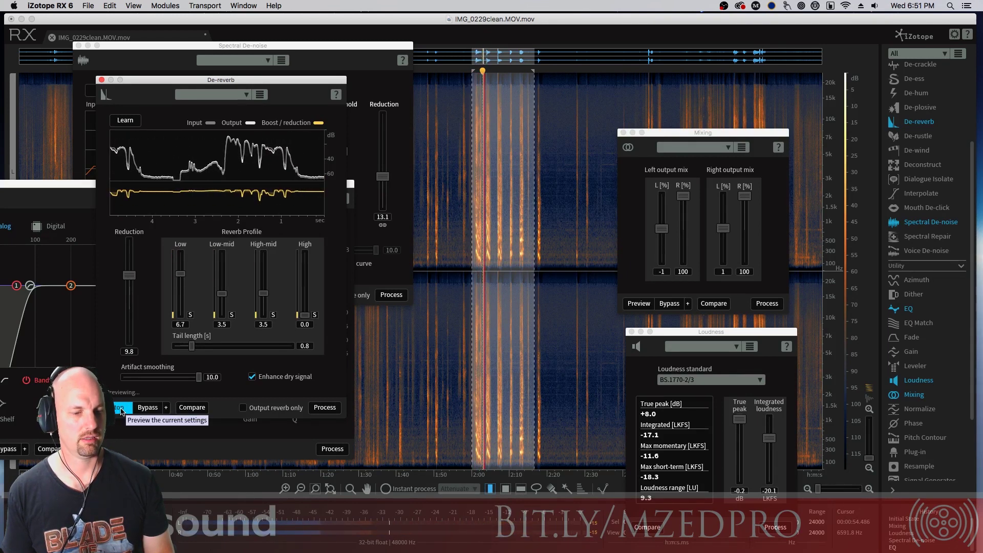
left_click(124, 408)
left_click(326, 408)
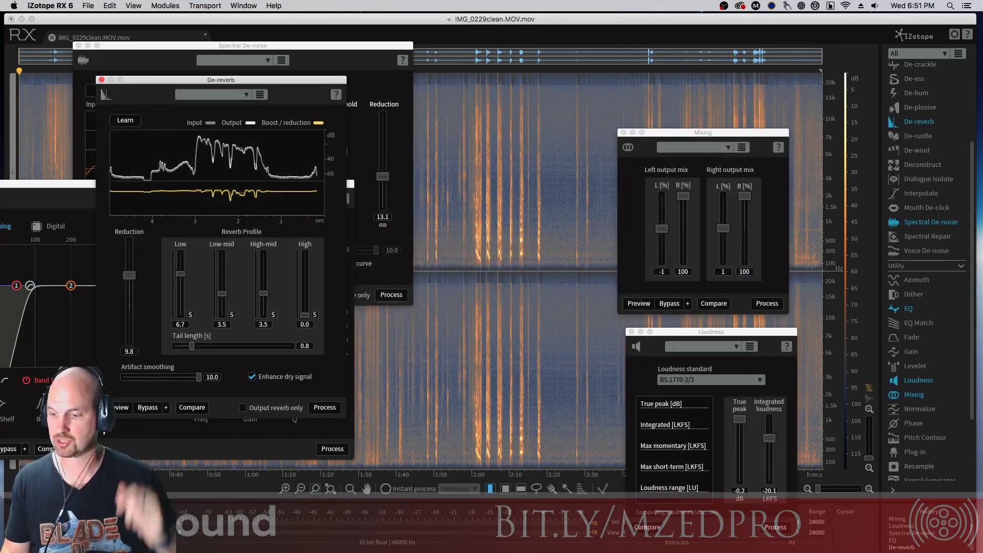
Step: Audition the de-reverbed result, then pull down the Window menu list
left_click(563, 197)
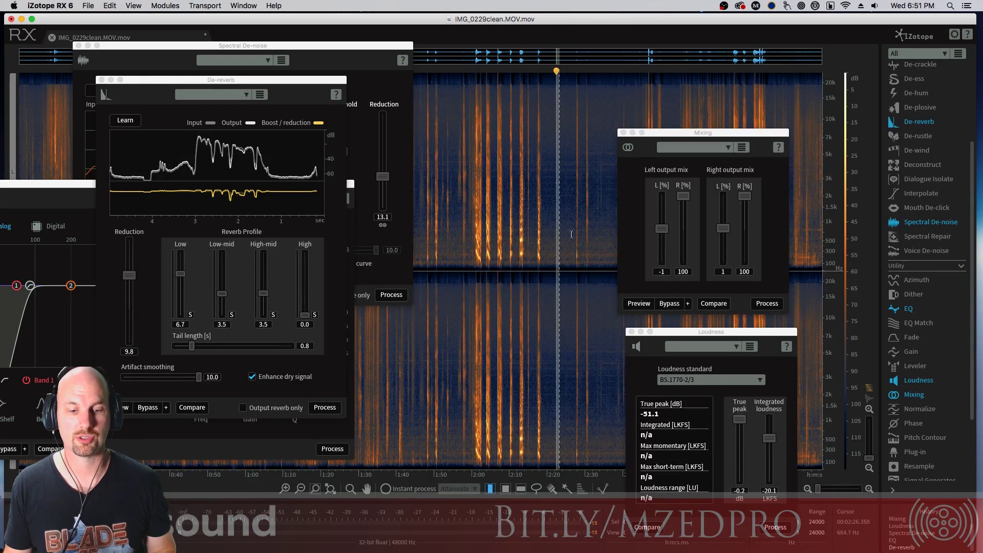
left_click(588, 230)
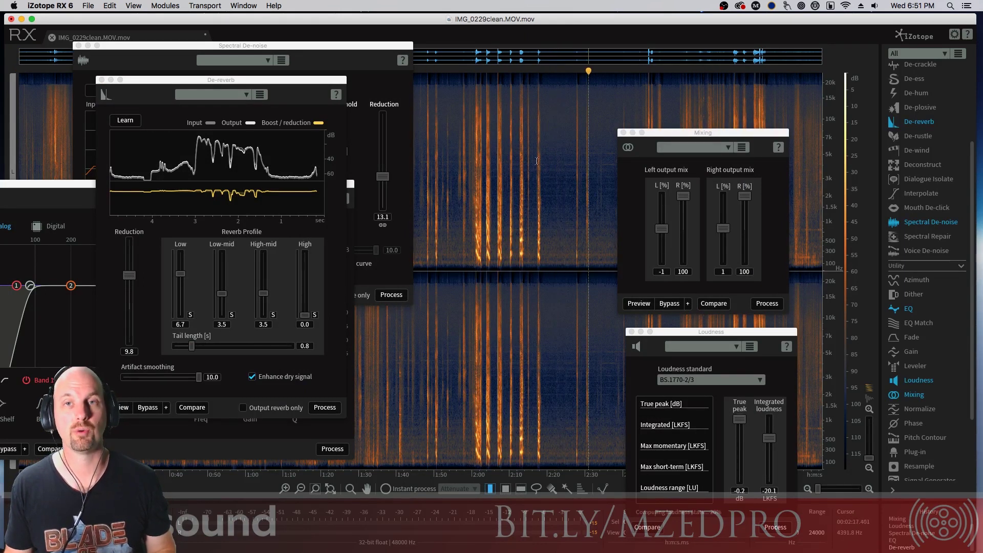
left_click(243, 6)
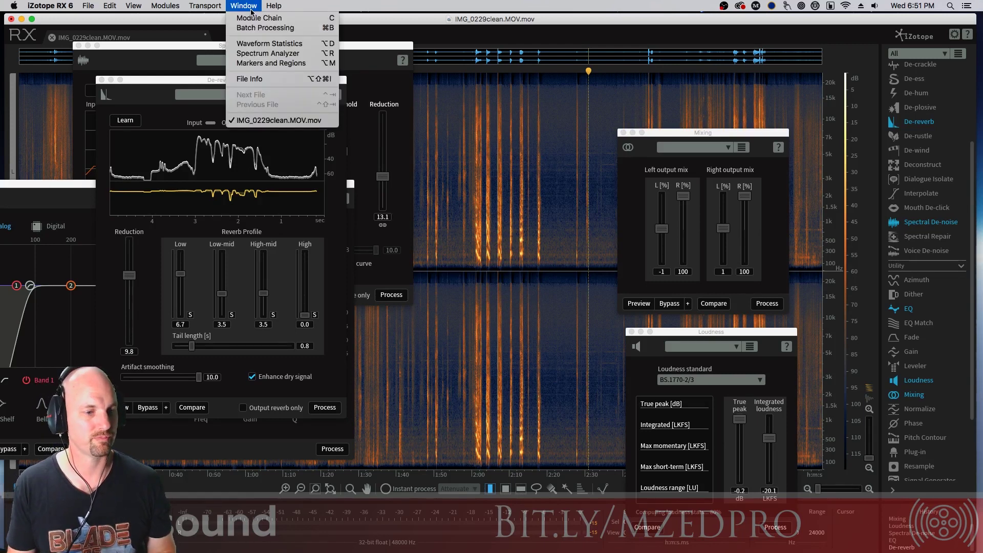
Step: Open Batch Processing and add the eight takes IMG_0229clean through IMG_0236clean as input files
left_click(279, 34)
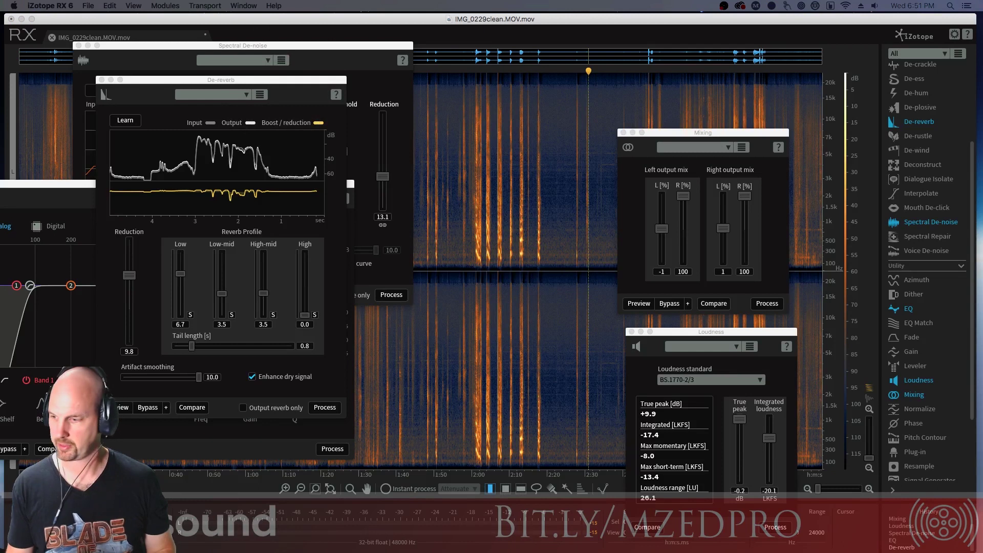
left_click_drag(747, 69, 782, 57)
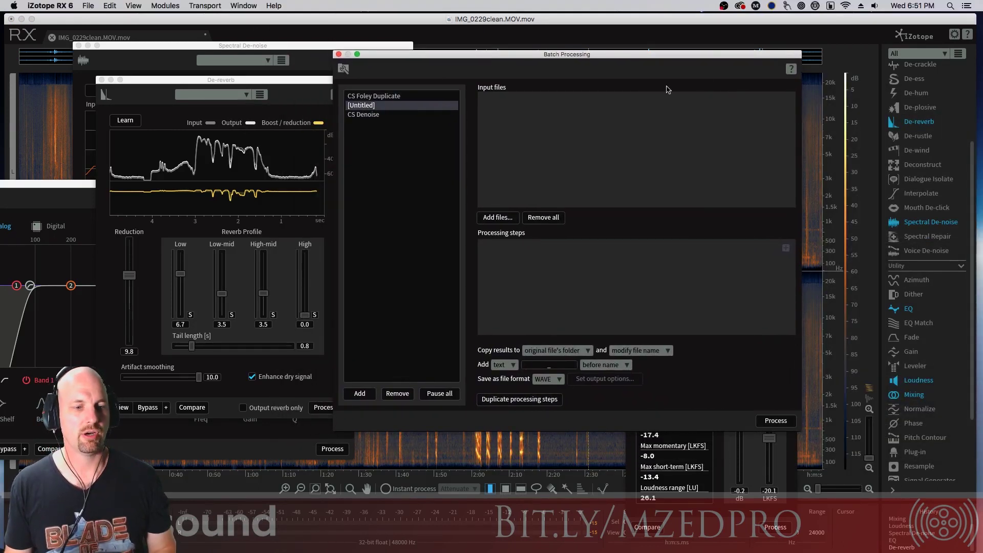
left_click(501, 220)
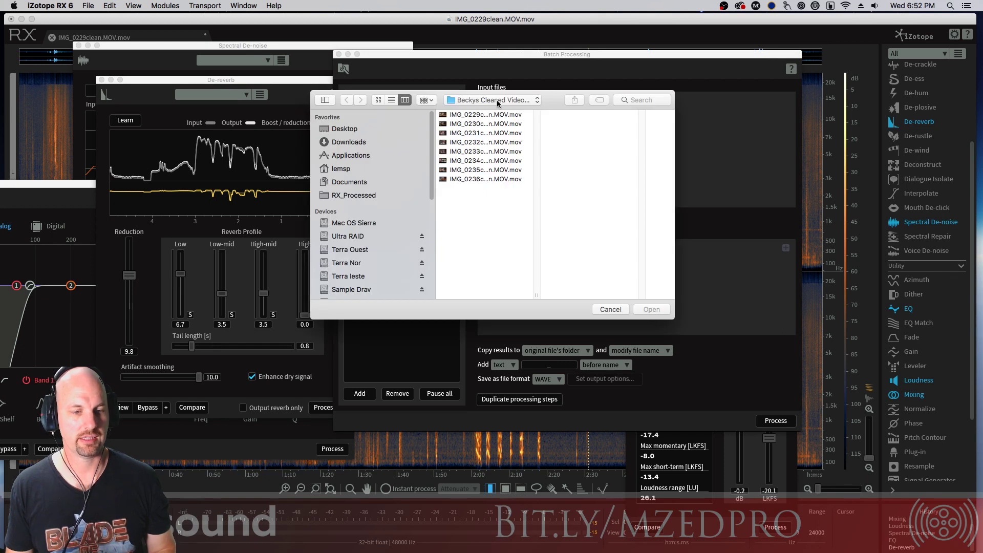
left_click(490, 179)
left_click(499, 115, "shift")
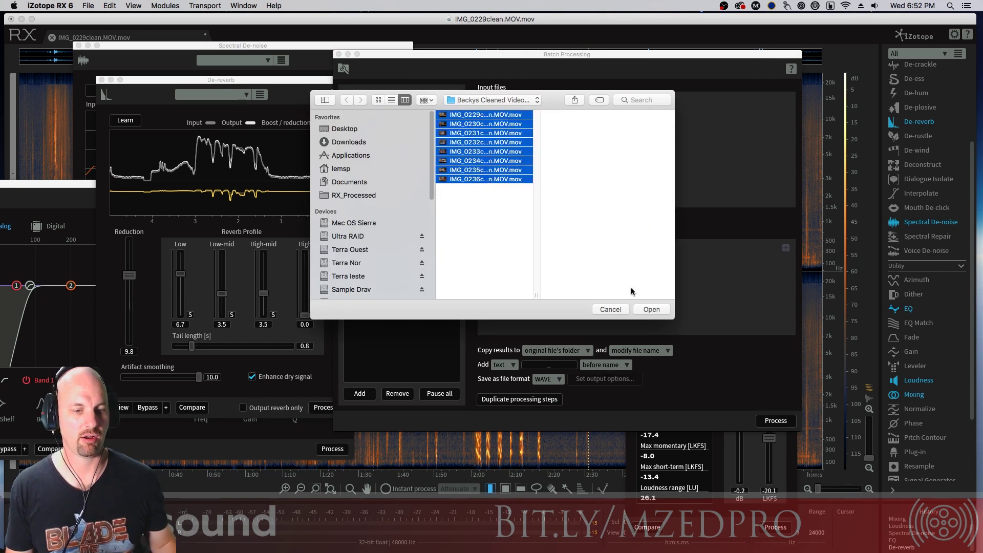
left_click(652, 310)
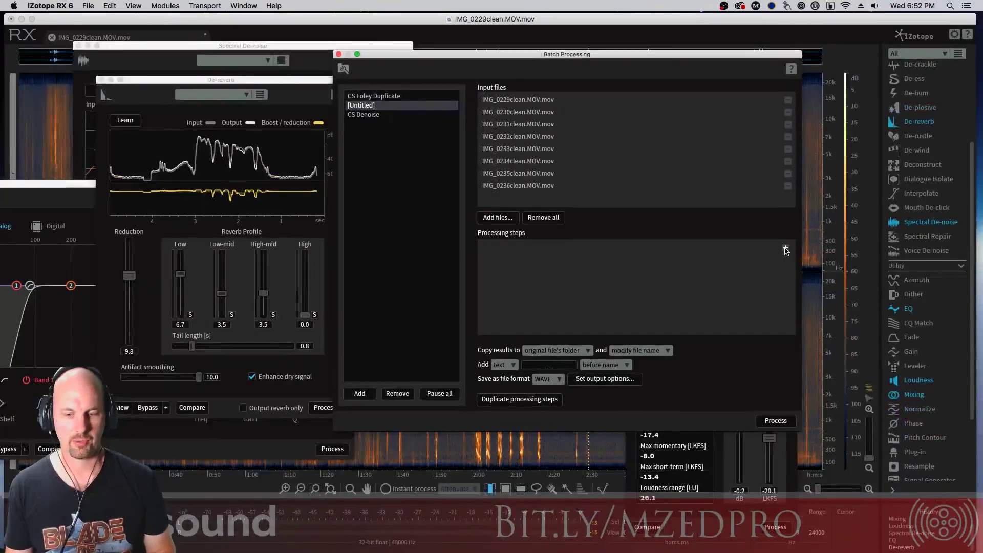
Step: Add five processing rows to the batch chain: De-clip, Spectral Repair, Voice De-noise, De-hum, De-click
left_click(786, 249)
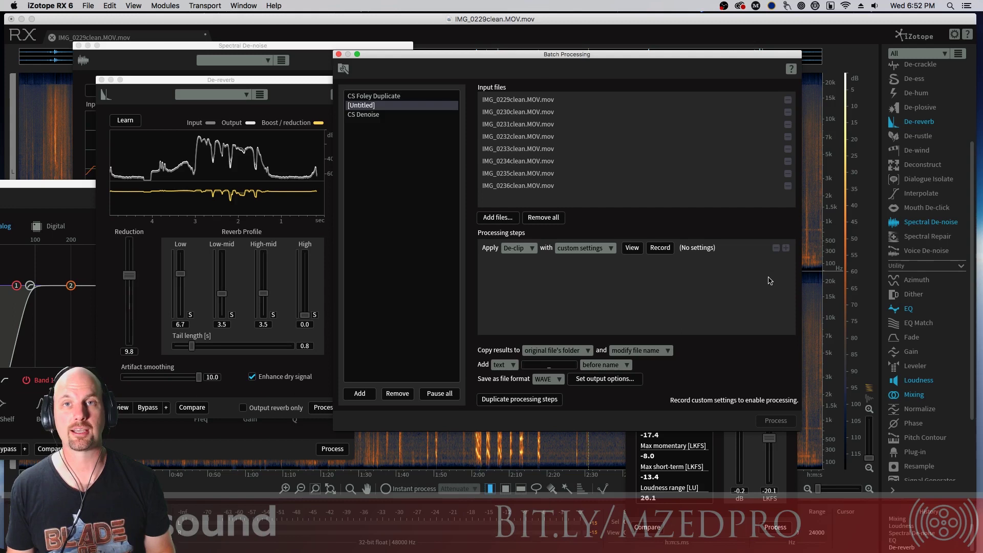
double_click(591, 57)
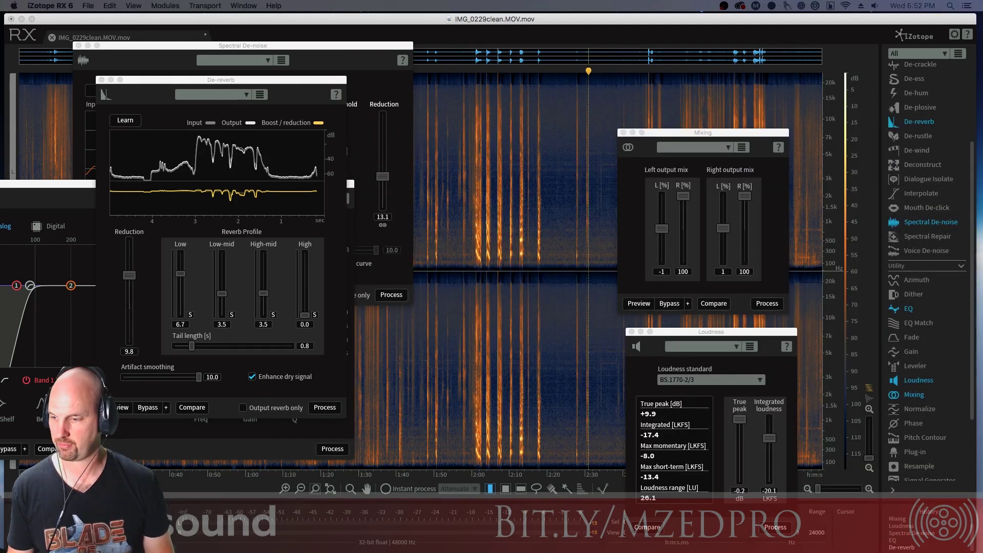
key("alt+b")
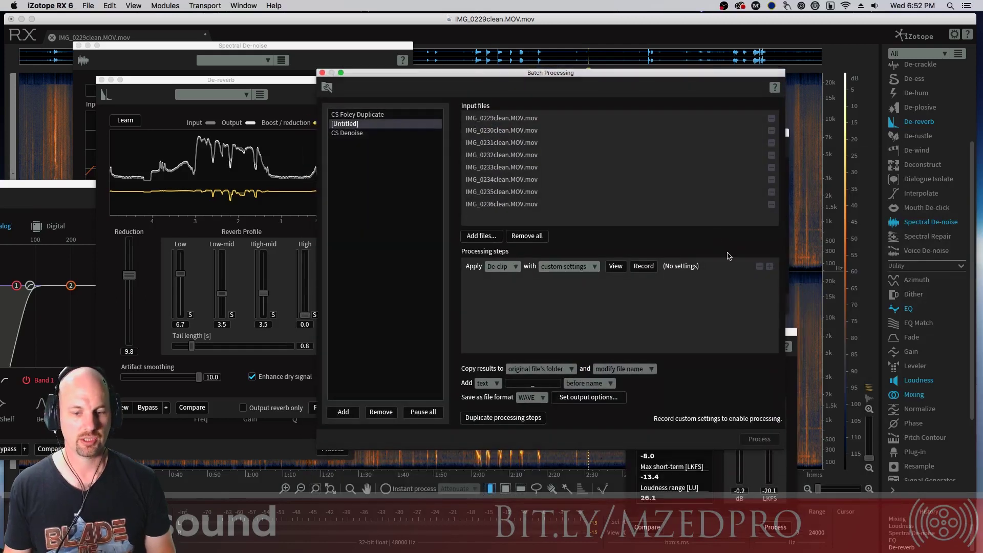
left_click(770, 266)
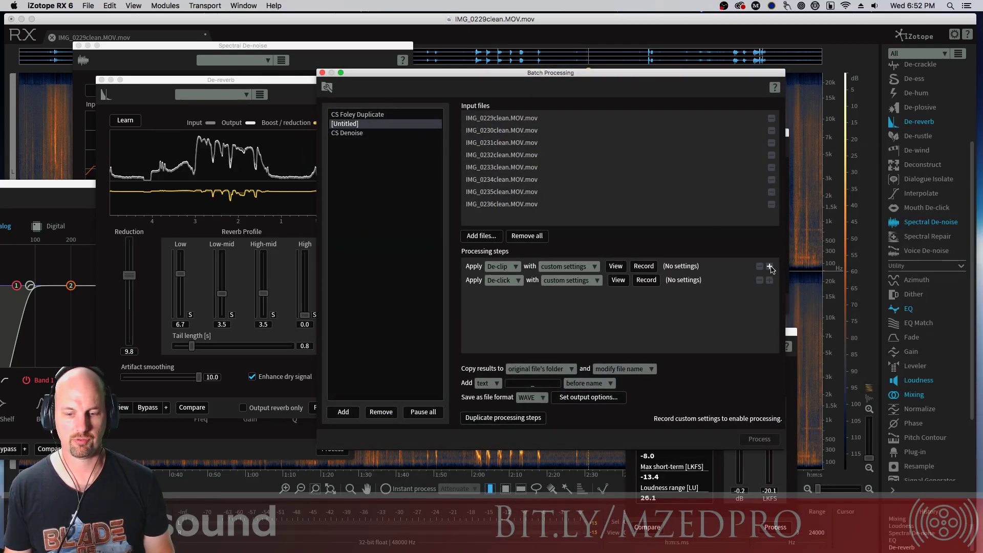
left_click(769, 266)
left_click(769, 267)
left_click(769, 266)
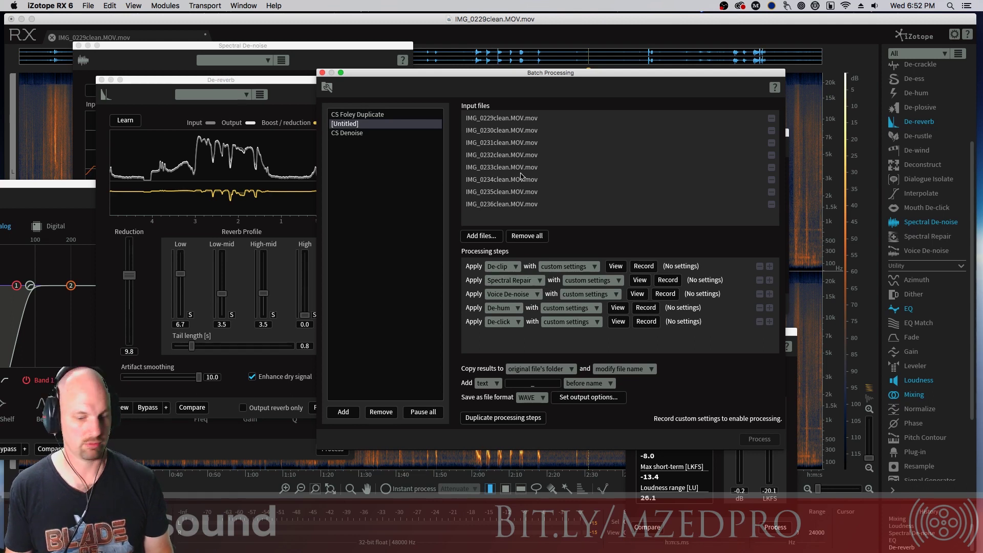
left_click_drag(532, 76, 318, 96)
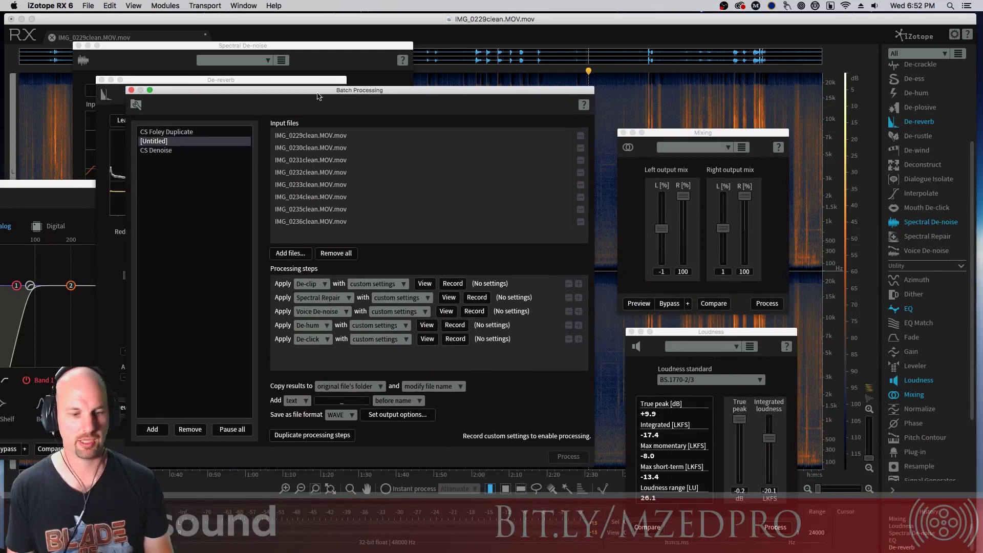
Step: Set the first three batch steps to Mixing, Loudness and Spectral De-noise
left_click(311, 284)
left_click_drag(352, 314, 353, 357)
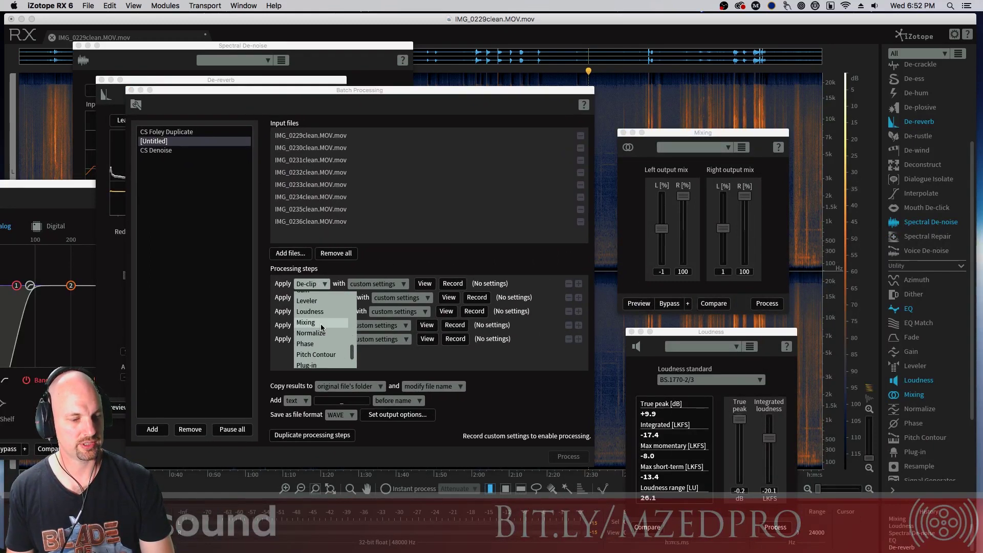
left_click(307, 322)
left_click(342, 299)
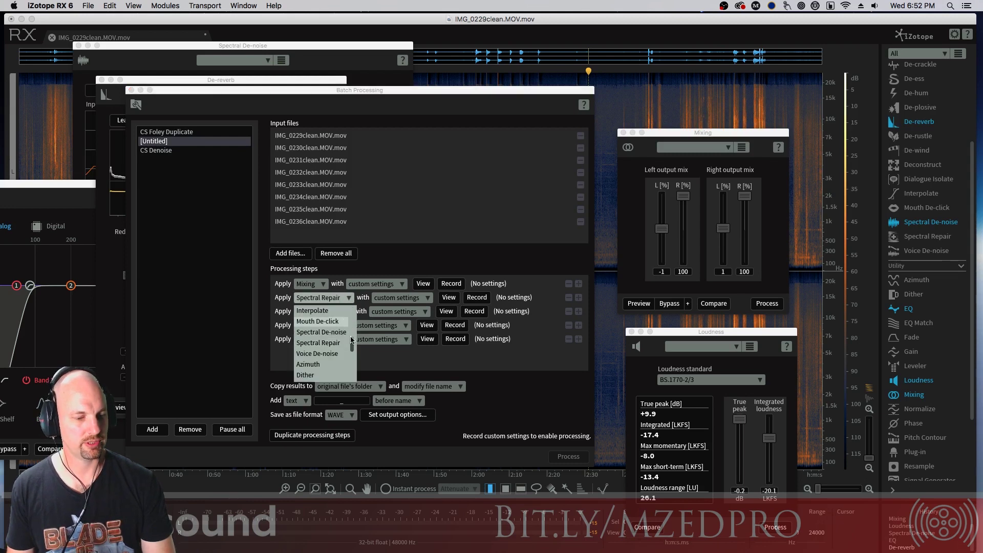
scroll(351, 345, "up", 3)
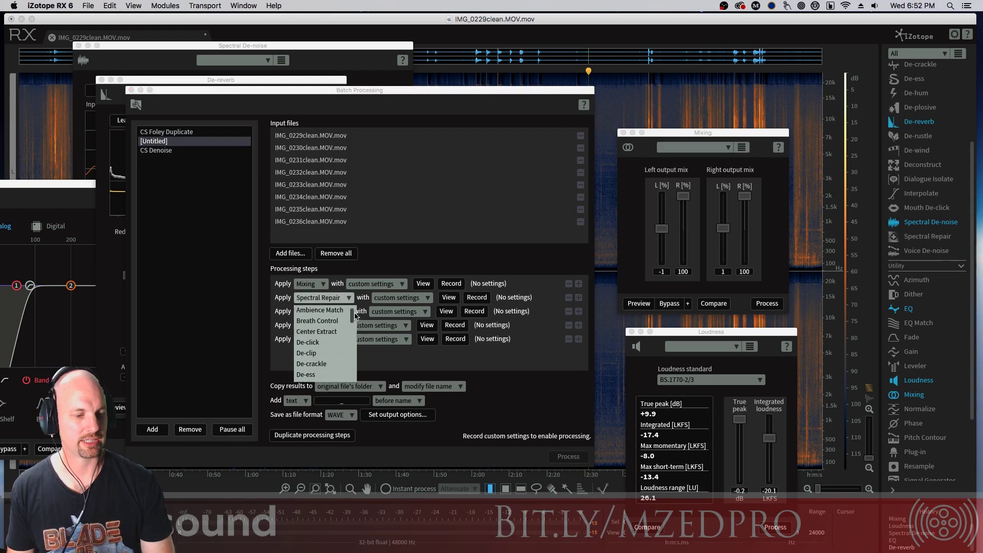
scroll(352, 343, "down", 10)
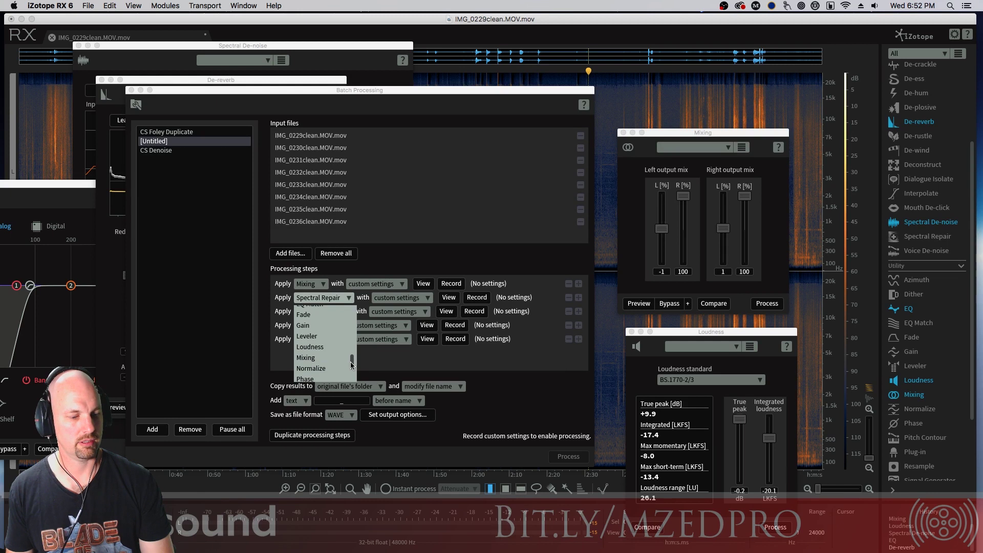
left_click(326, 349)
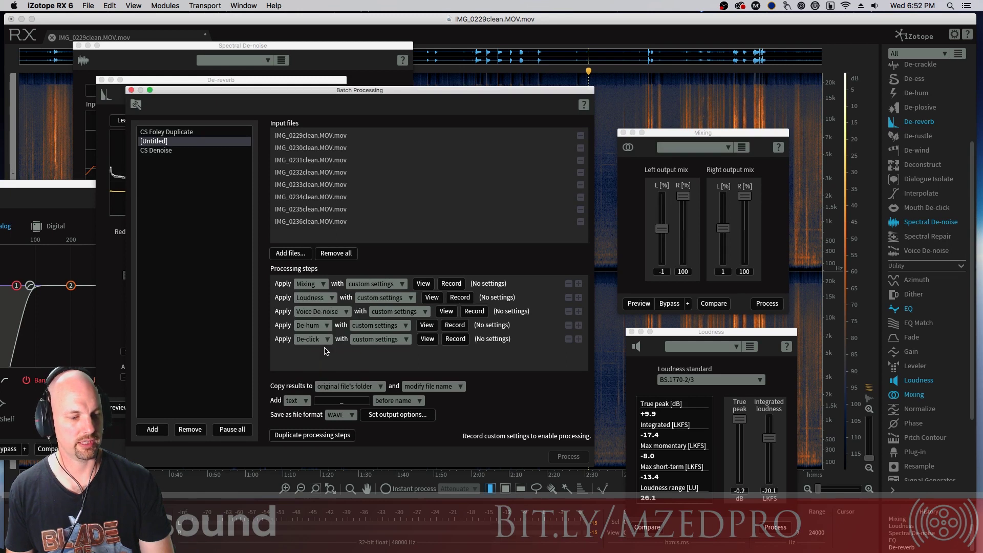
left_click(333, 314)
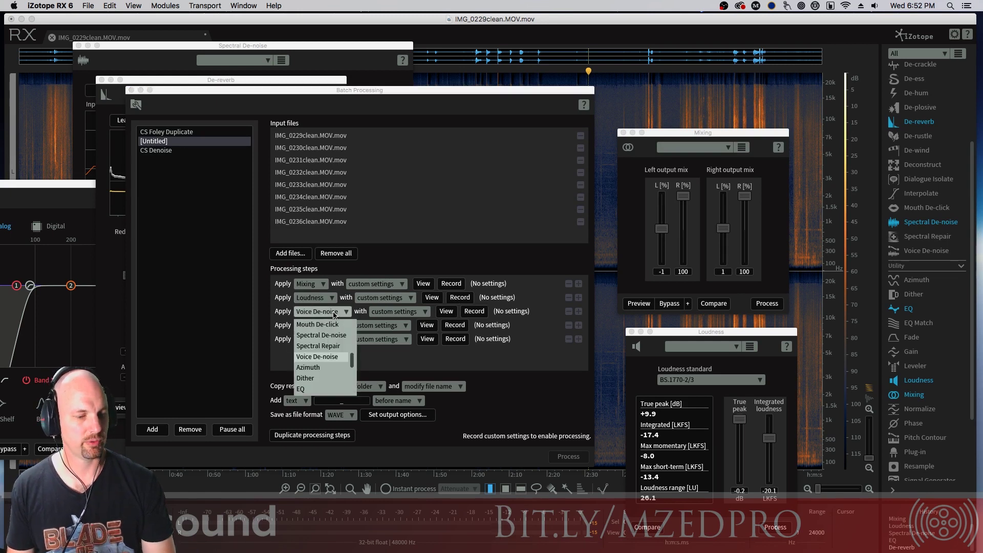
left_click(339, 338)
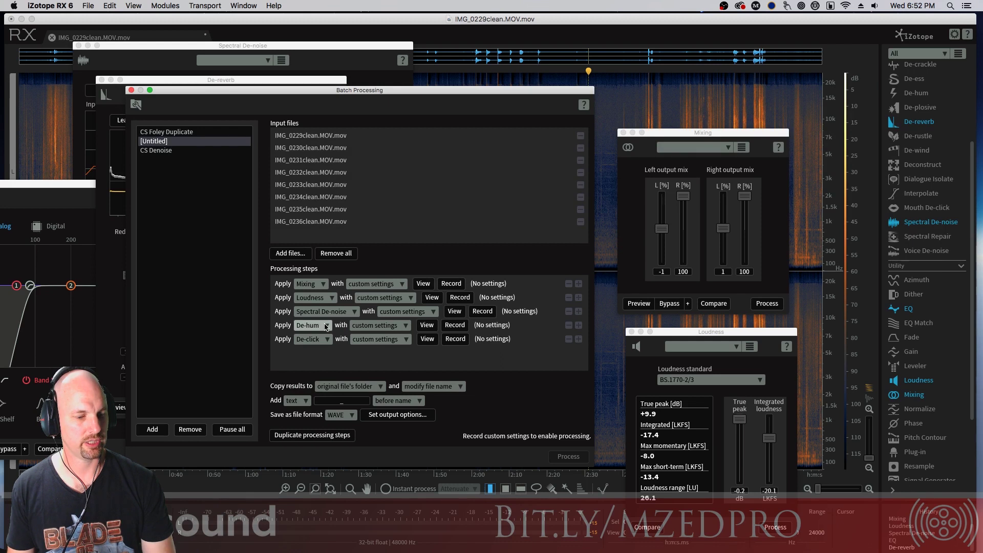
Step: Set the fourth and fifth batch steps to EQ and De-reverb
left_click(323, 325)
scroll(352, 362, "down", 5)
scroll(352, 361, "down", 5)
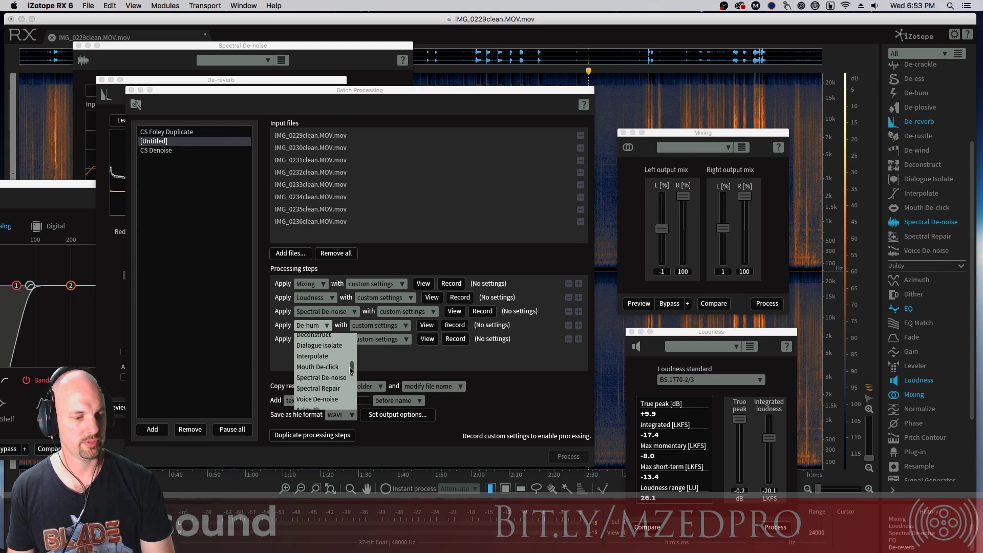
left_click(330, 339)
left_click(330, 339)
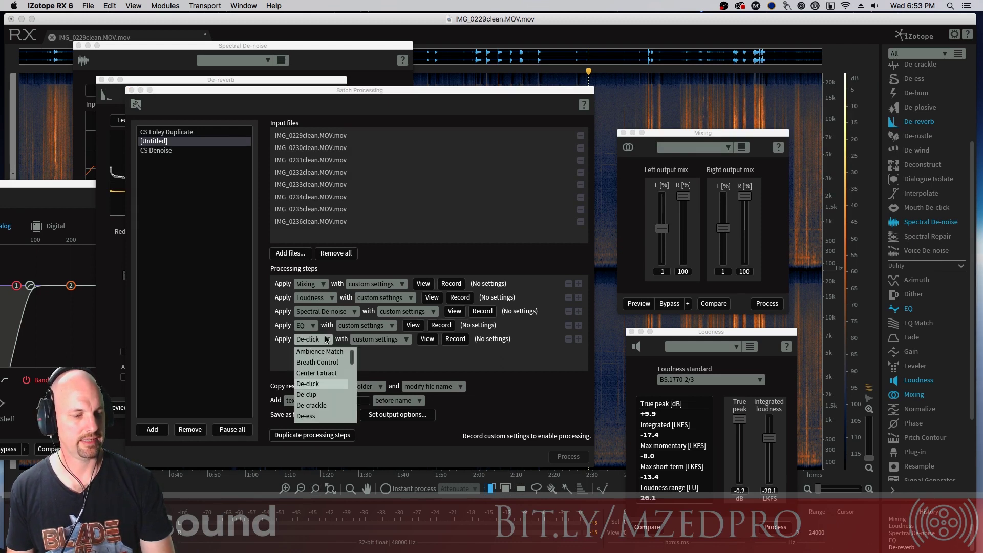
scroll(350, 364, "down", 2)
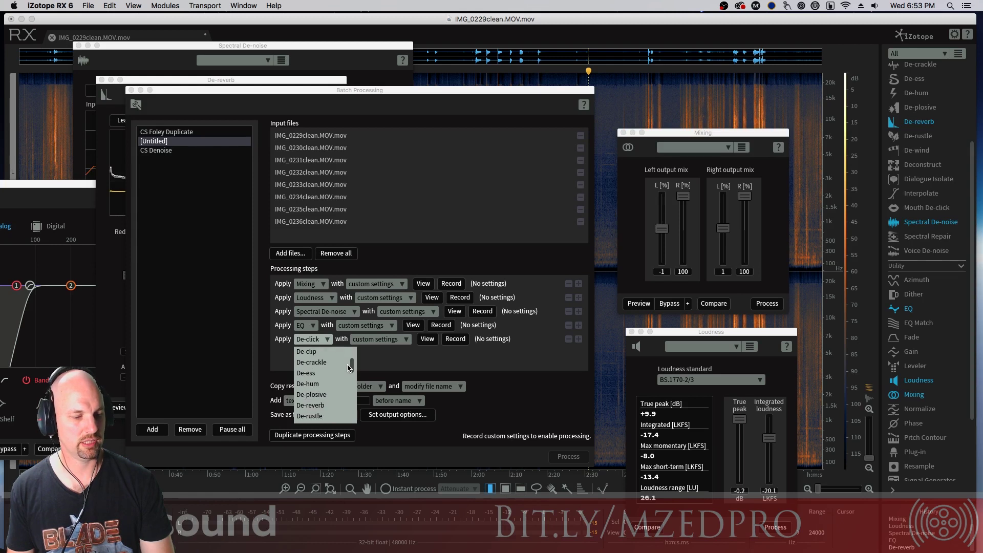
left_click(313, 395)
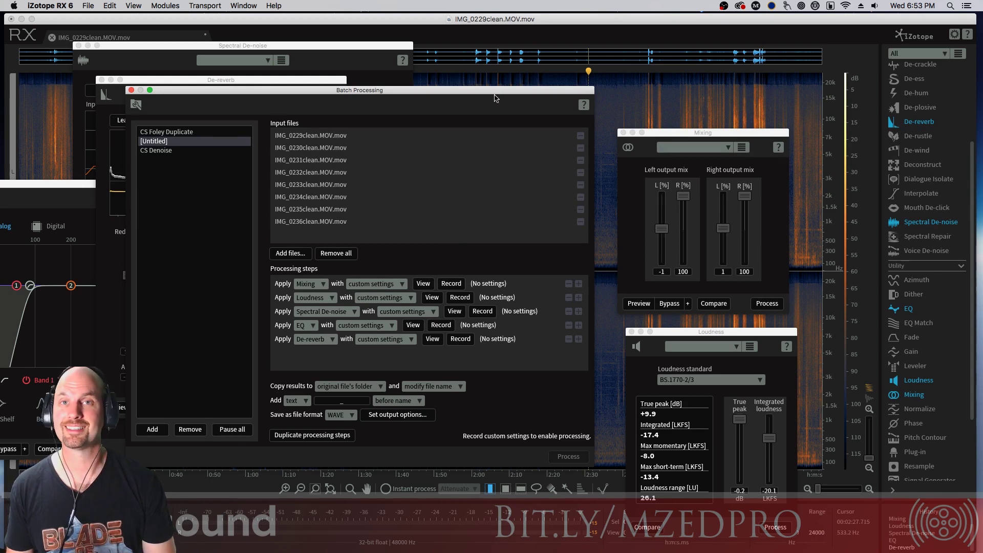
Step: Capture current settings for the Loudness, Spectral De-noise, EQ and De-reverb steps
left_click(460, 298)
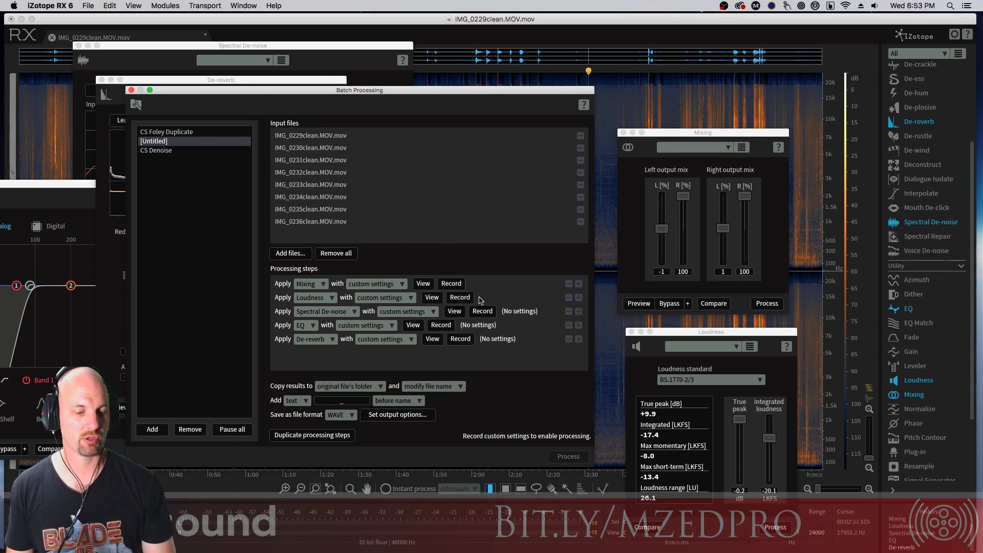
left_click(489, 313)
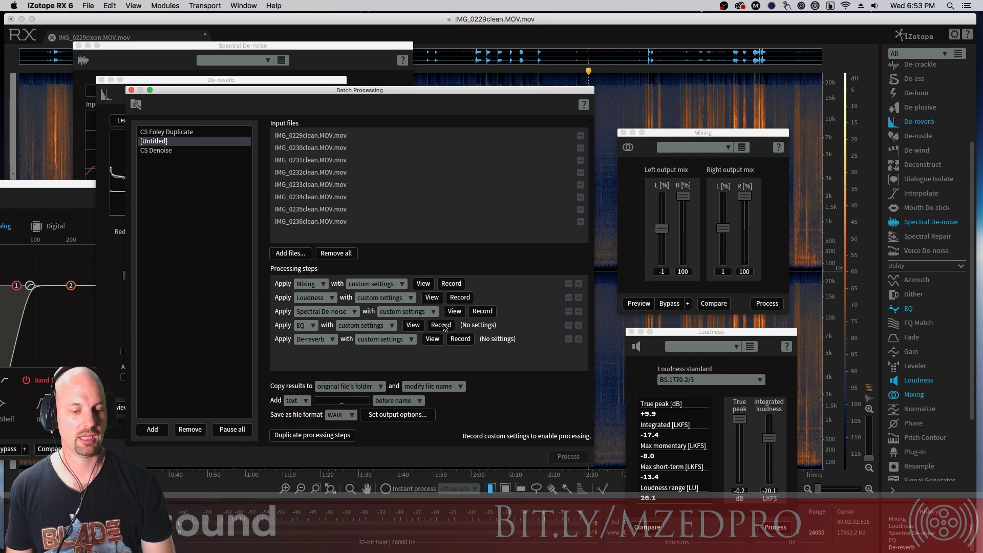
left_click(441, 325)
left_click(460, 338)
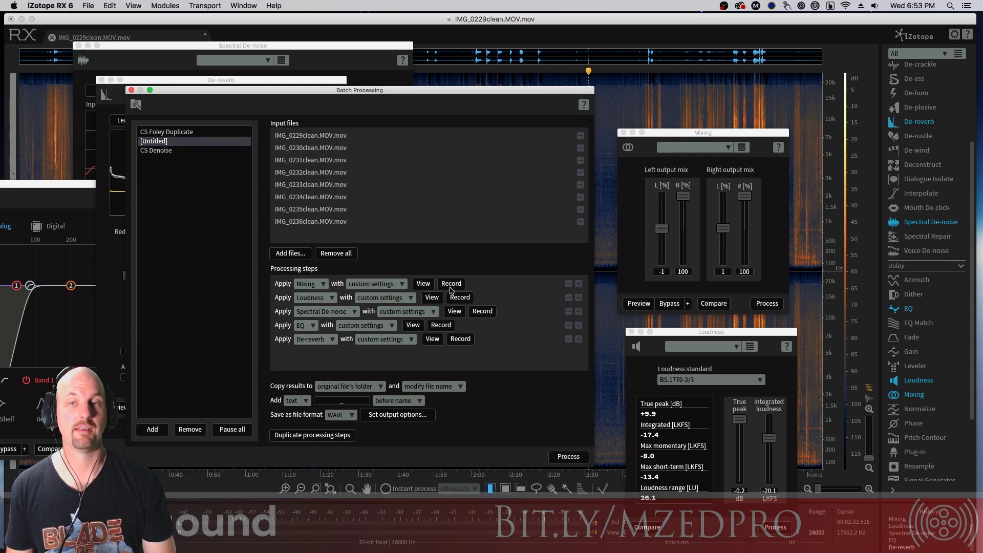
Step: Show the Mixing and Spectral De-noise modules, then move the batch window up and left
left_click(423, 283)
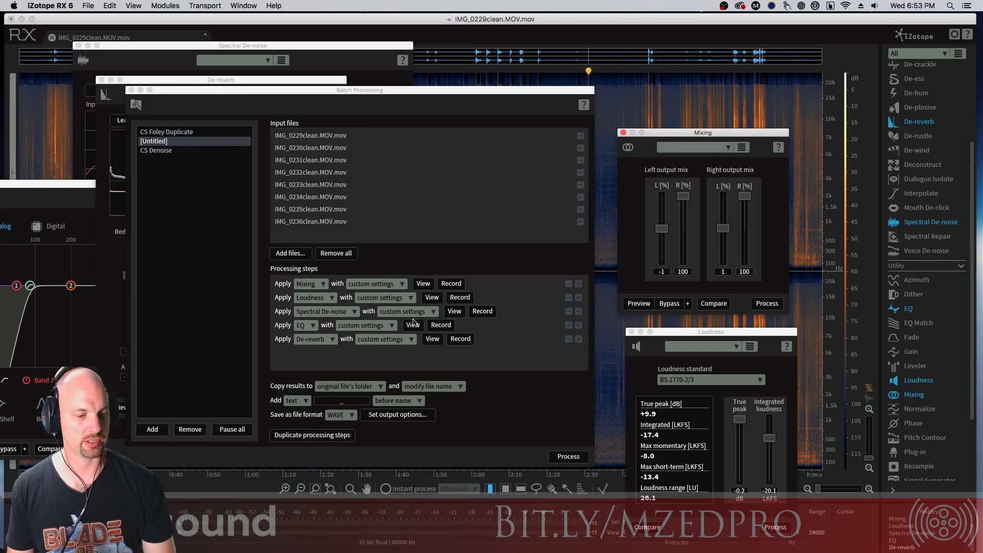
left_click(454, 311)
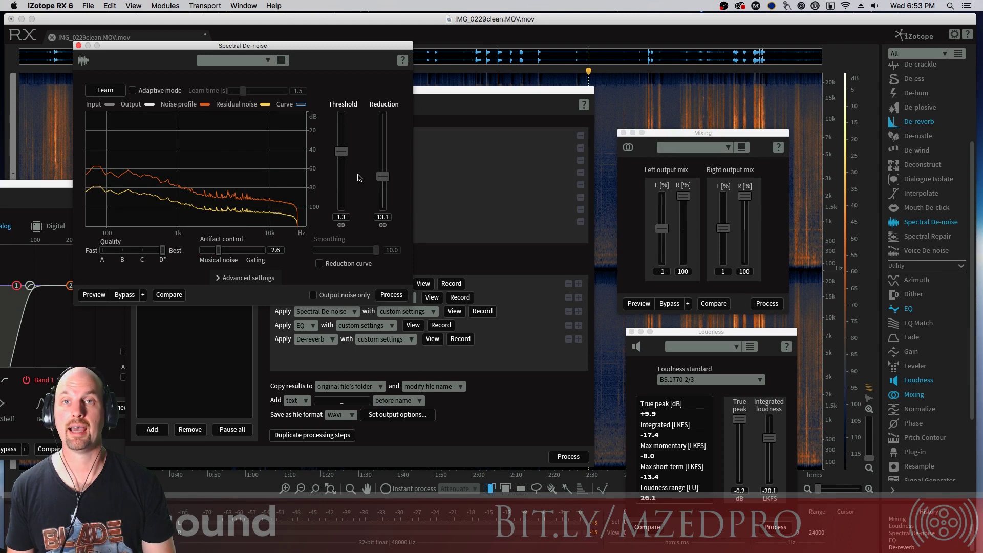
left_click_drag(138, 45, 162, 277)
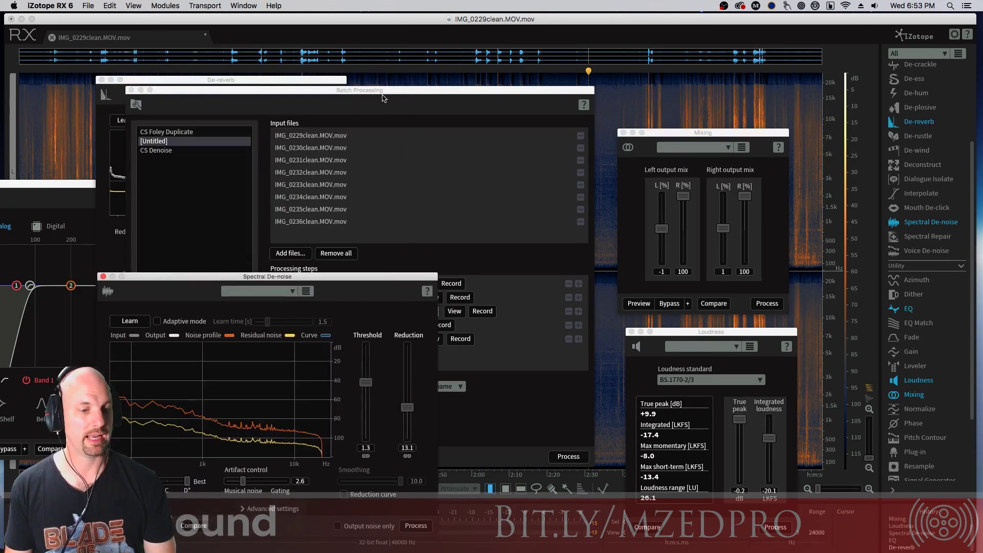
left_click_drag(383, 96, 661, 63)
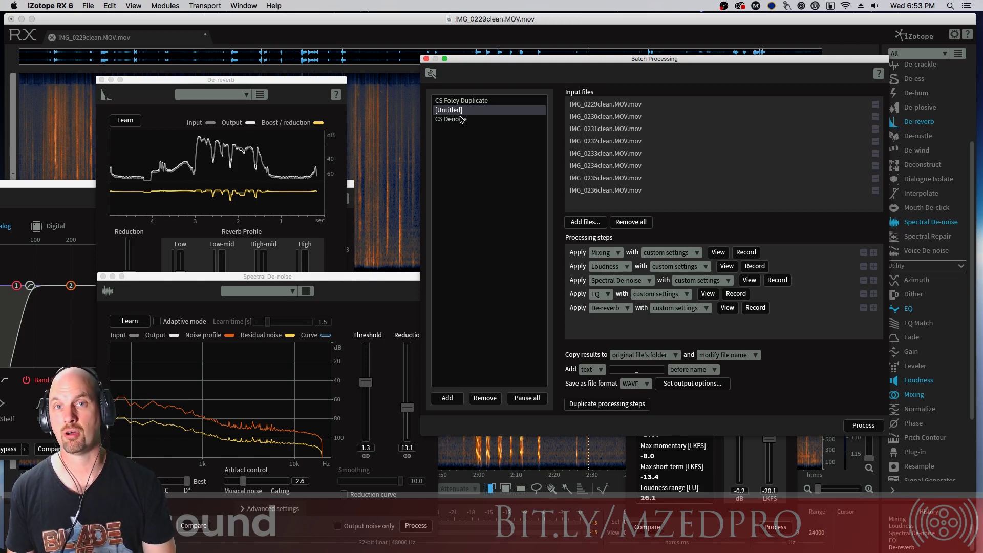
left_click_drag(576, 56, 489, 47)
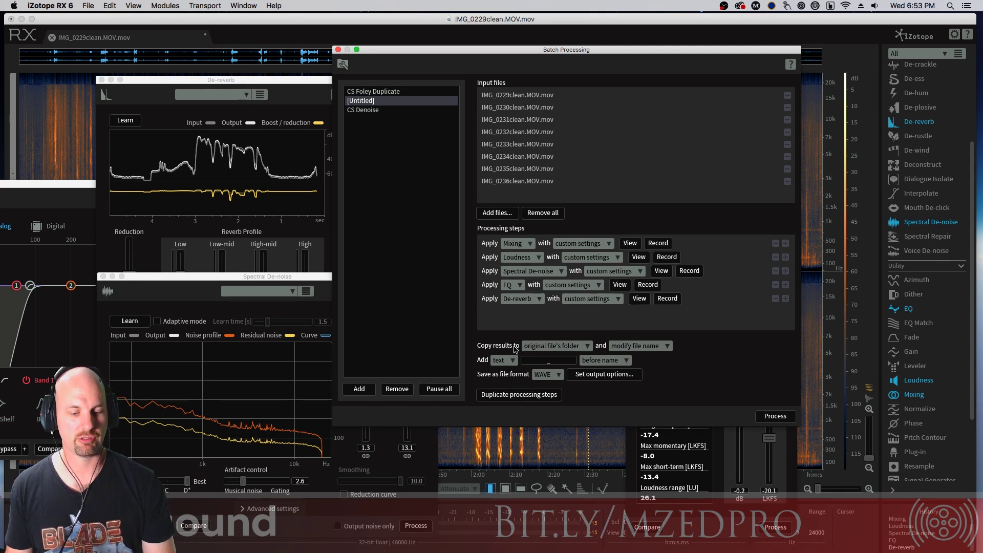
Step: Copy results to a custom folder, browsing Terra Nor to the cleaned video footage folder
left_click(569, 348)
left_click(566, 369)
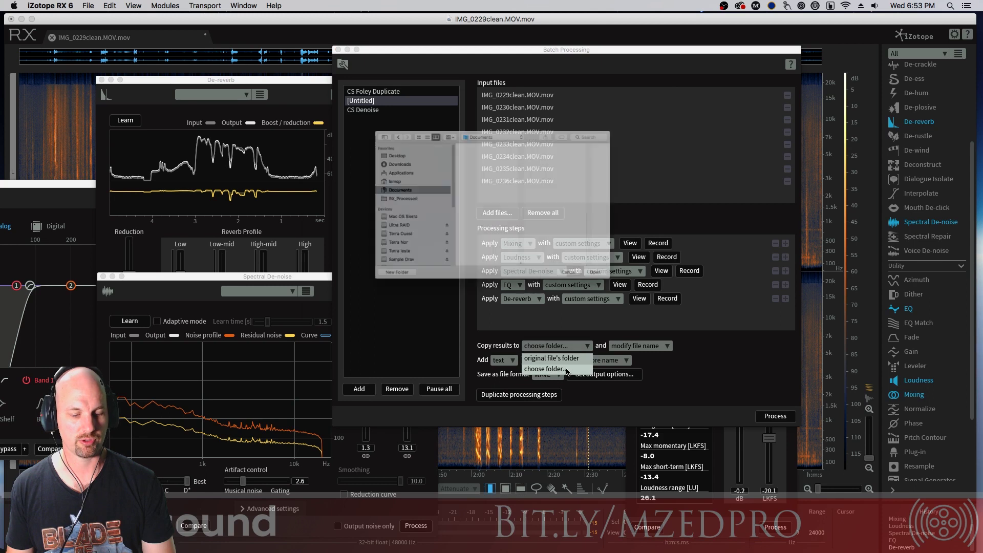
left_click(358, 263)
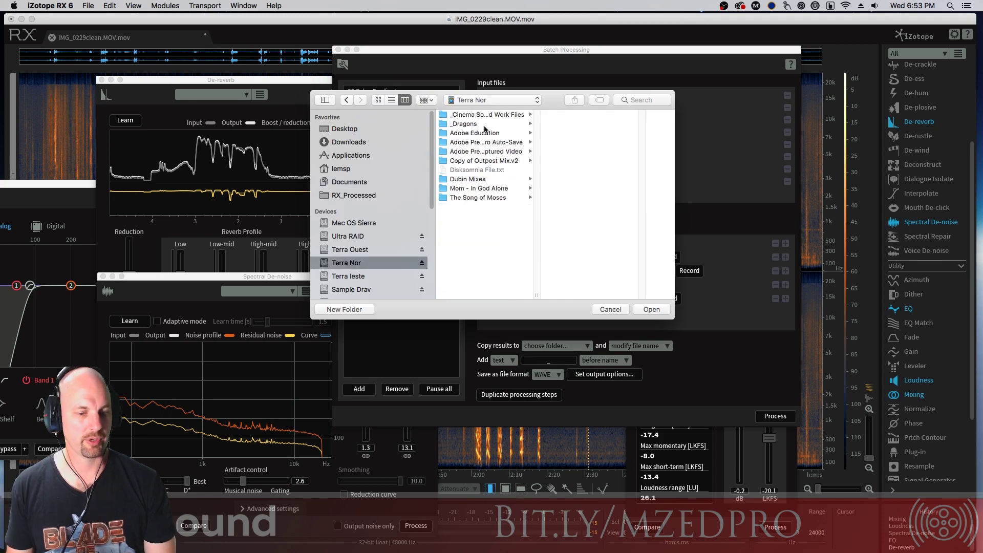
left_click(499, 115)
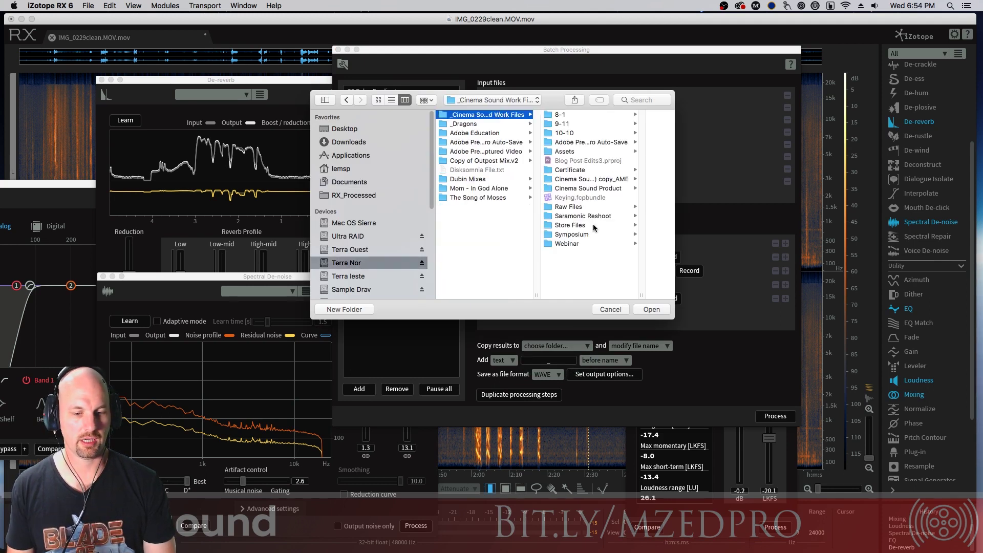
left_click(588, 132)
left_click(605, 160)
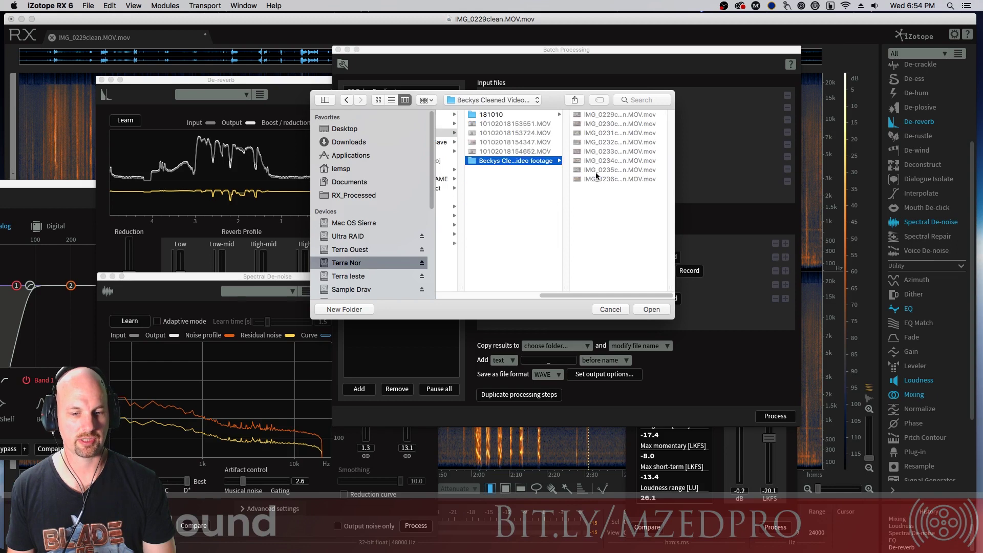
Step: Create a new 'Audio Cleaned Takes' folder and choose it as the output destination
left_click(354, 309)
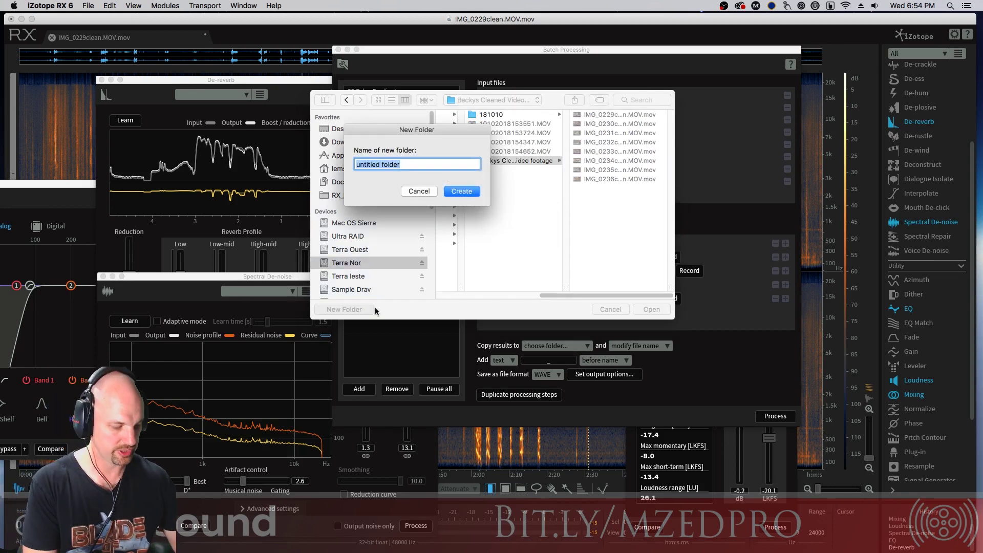
type("Cleaned Takers")
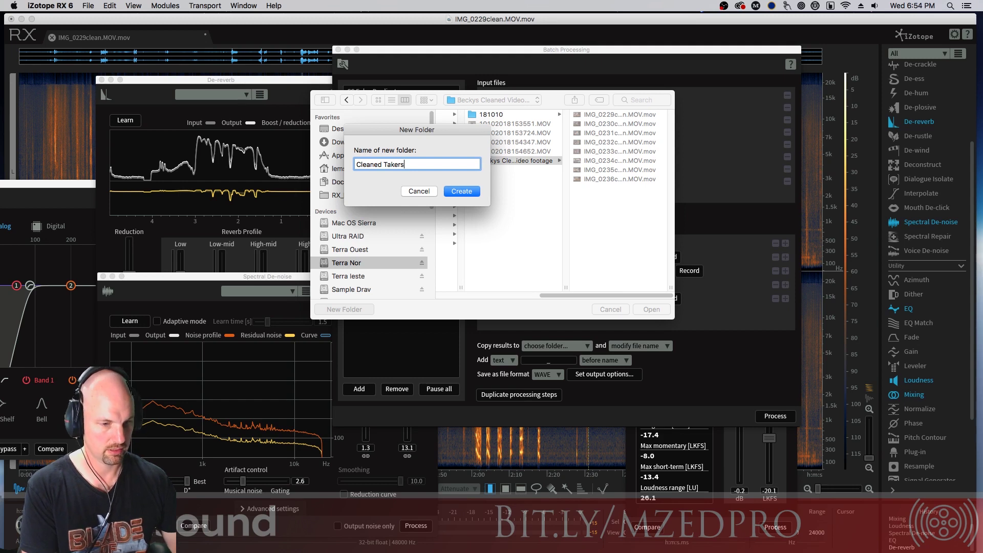
key("BackSpace")
key("BackSpace")
key("BackSpace")
key("BackSpace")
key("BackSpace")
key("BackSpace")
key("BackSpace")
key("BackSpace")
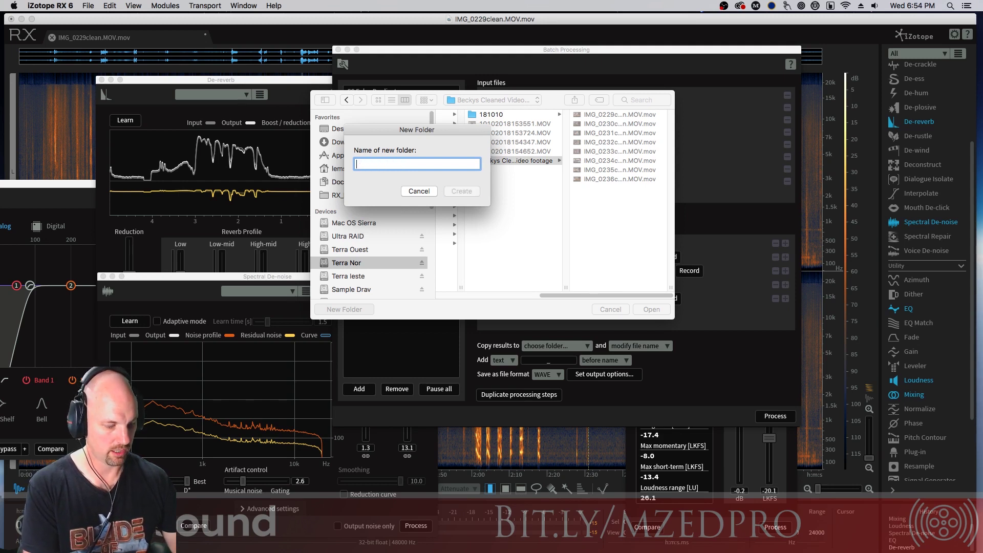
type("Audio Cleaned Tak")
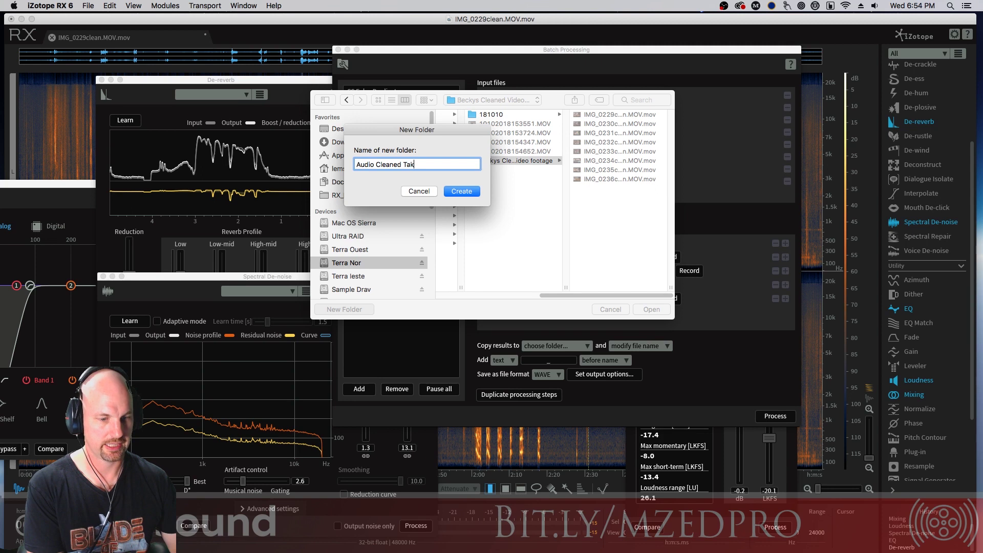
type("es")
key("Return")
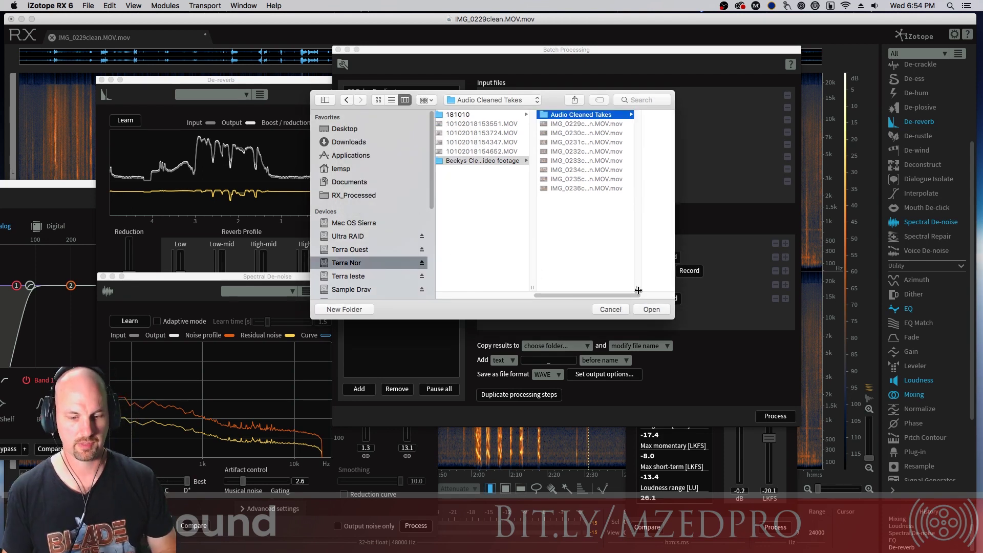
left_click(659, 312)
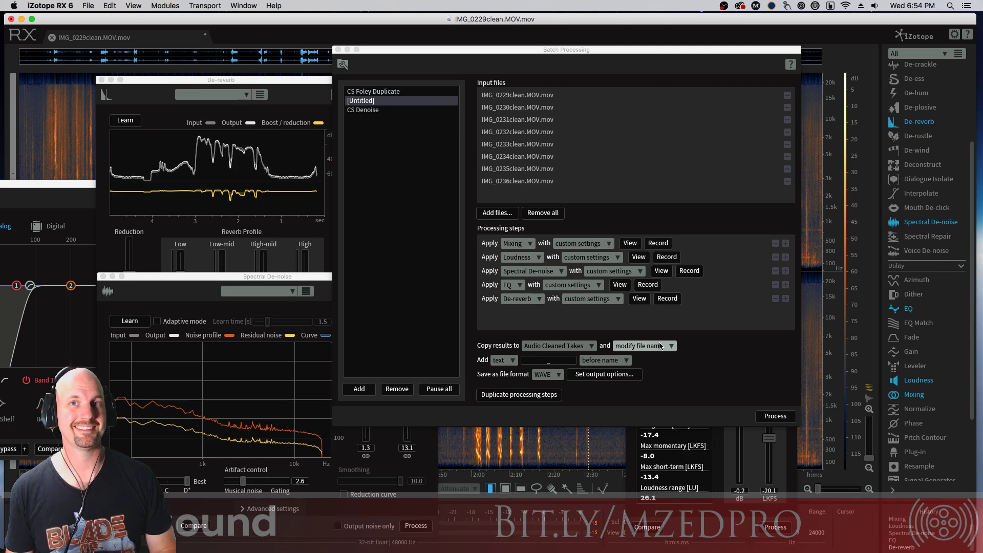
Step: Enter '_cleaned' as the text added before each output file name
left_click(555, 361)
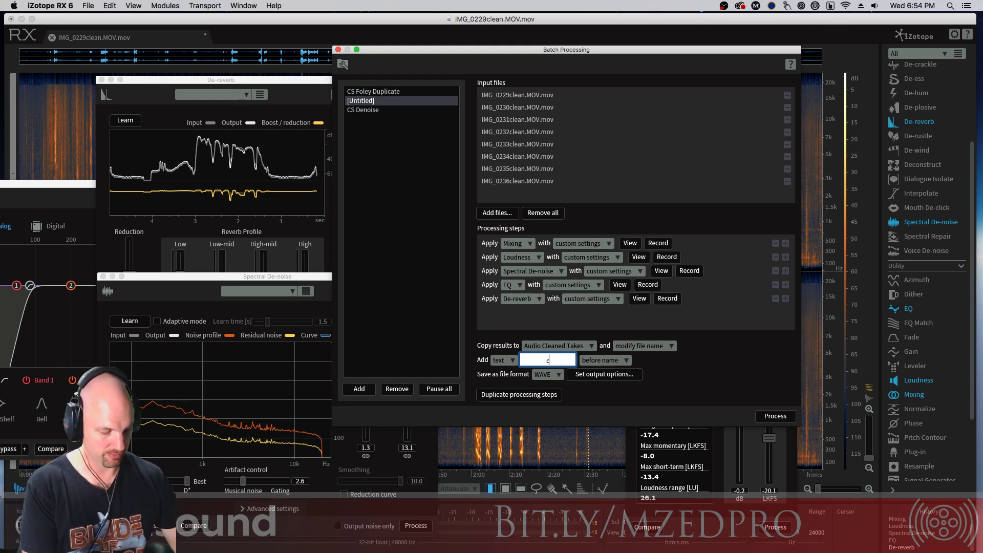
type("ed")
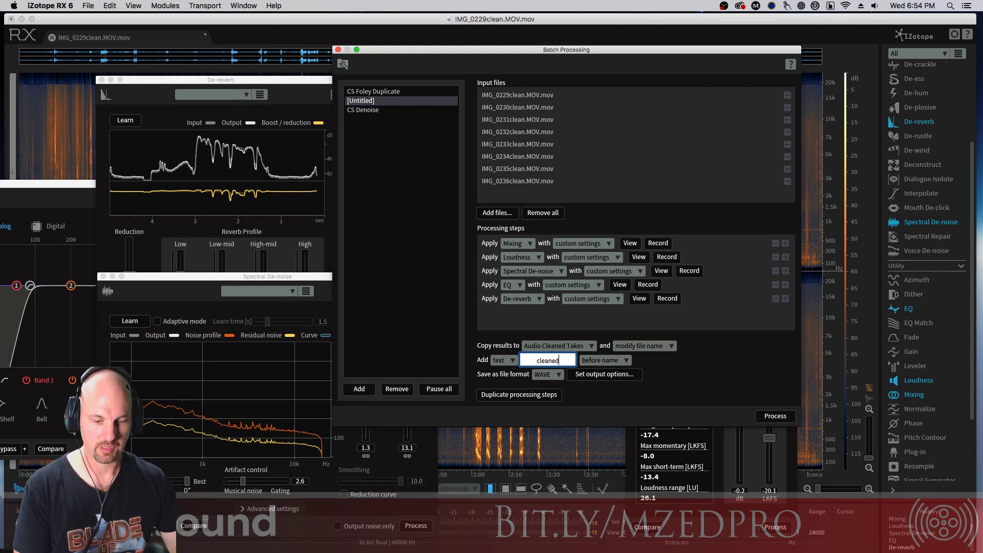
left_click(538, 361)
type("_")
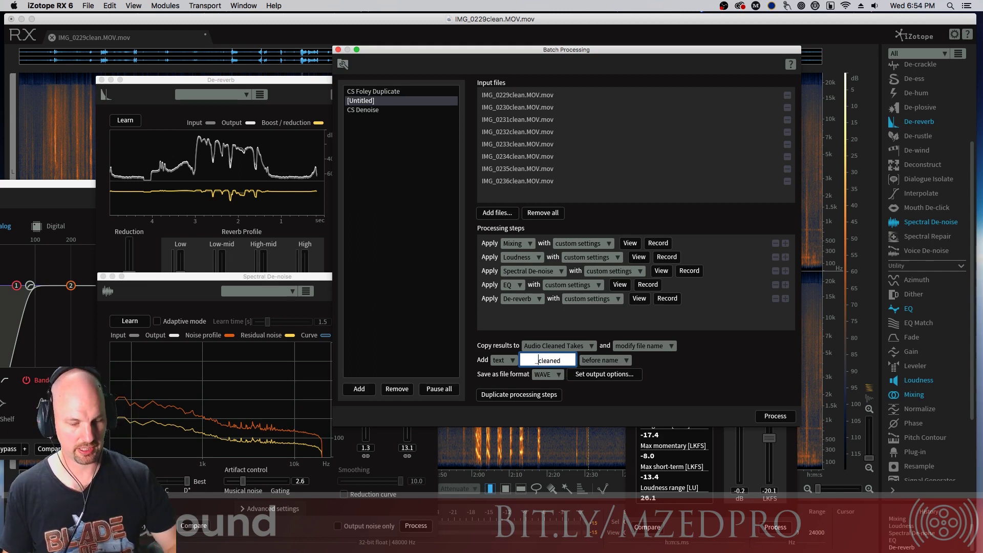
Step: Output 24-bit WAVE with White noise (TPDF) dithering and start processing all eight takes
left_click(556, 376)
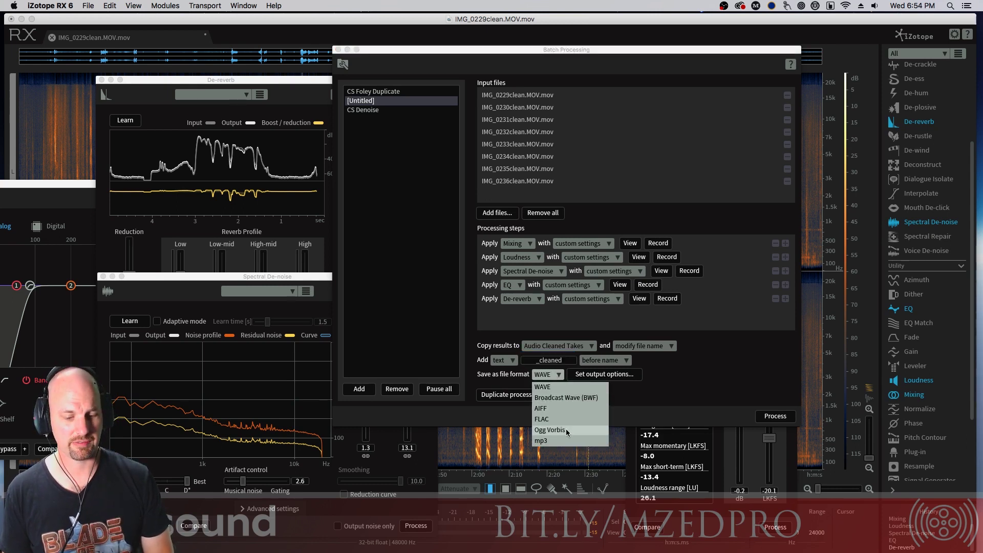
left_click(719, 353)
left_click(629, 377)
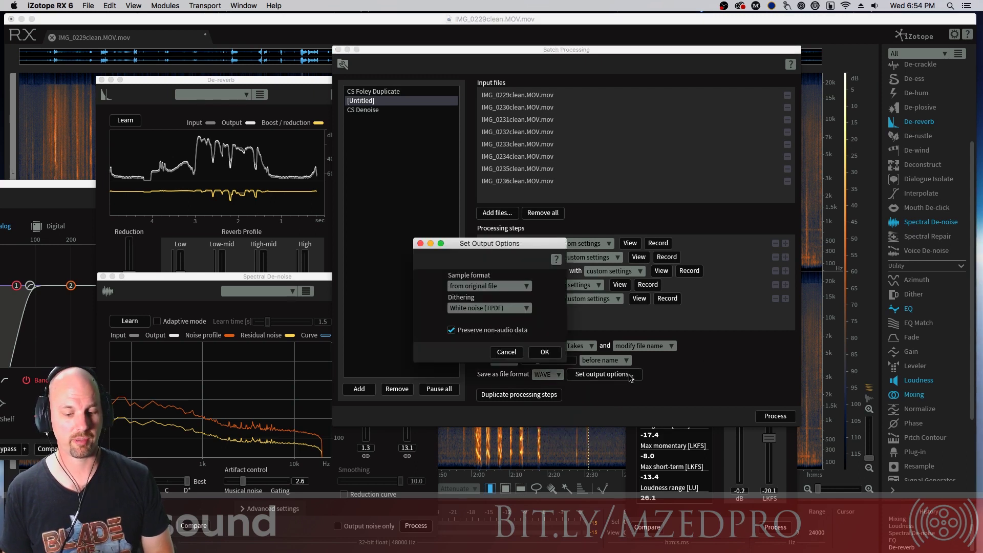
left_click(514, 291)
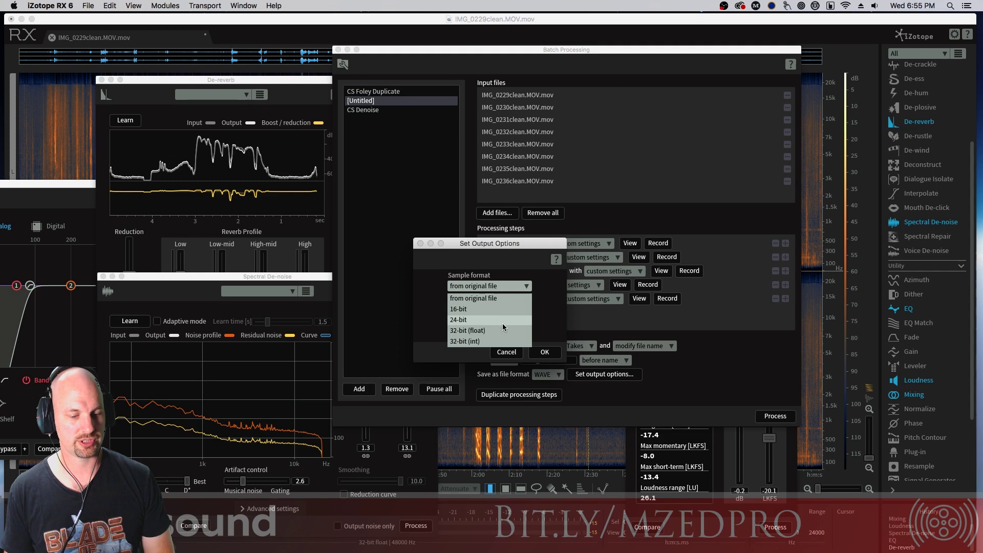
left_click(504, 328)
left_click(505, 310)
left_click(548, 336)
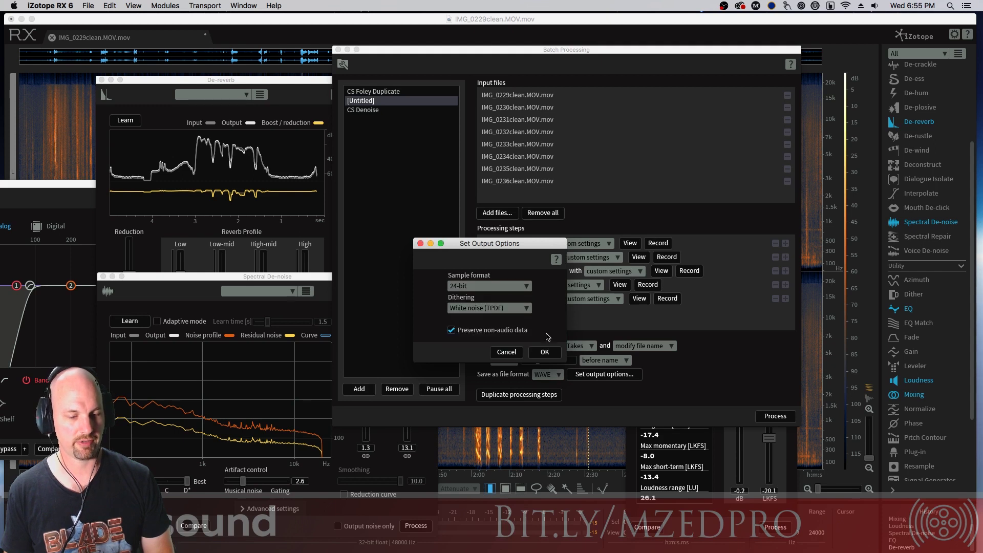
left_click(545, 352)
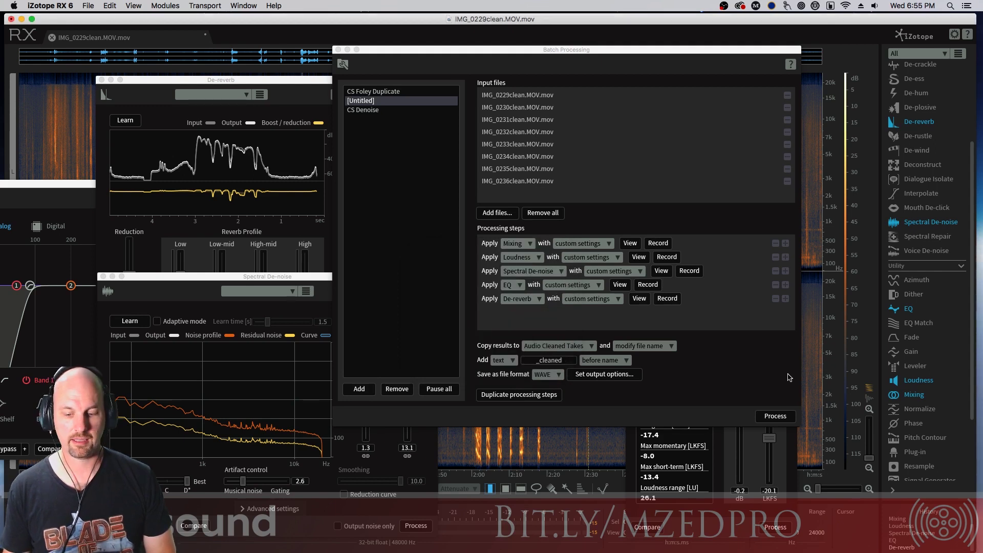
left_click(774, 415)
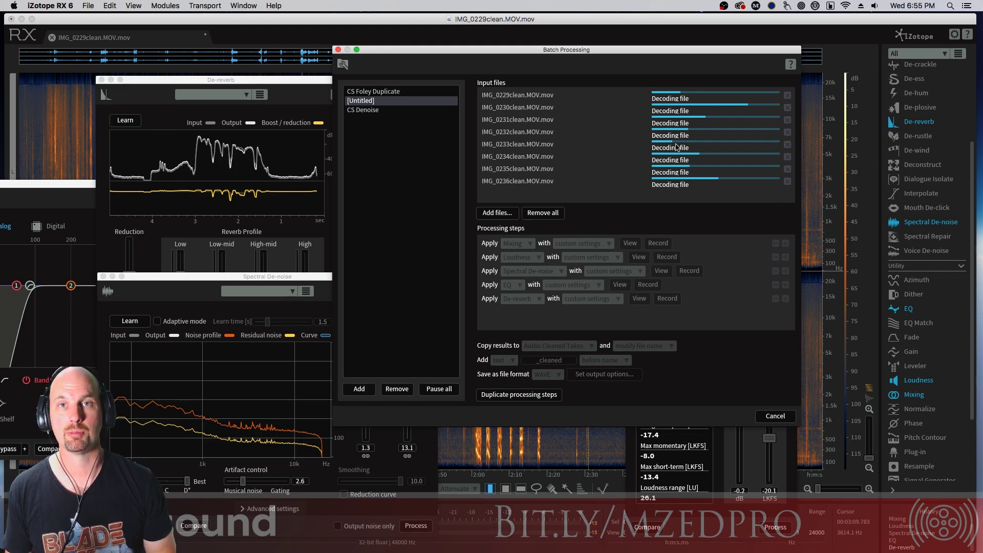
Step: Switch to Finder while the eight takes decode
key("super+Tab")
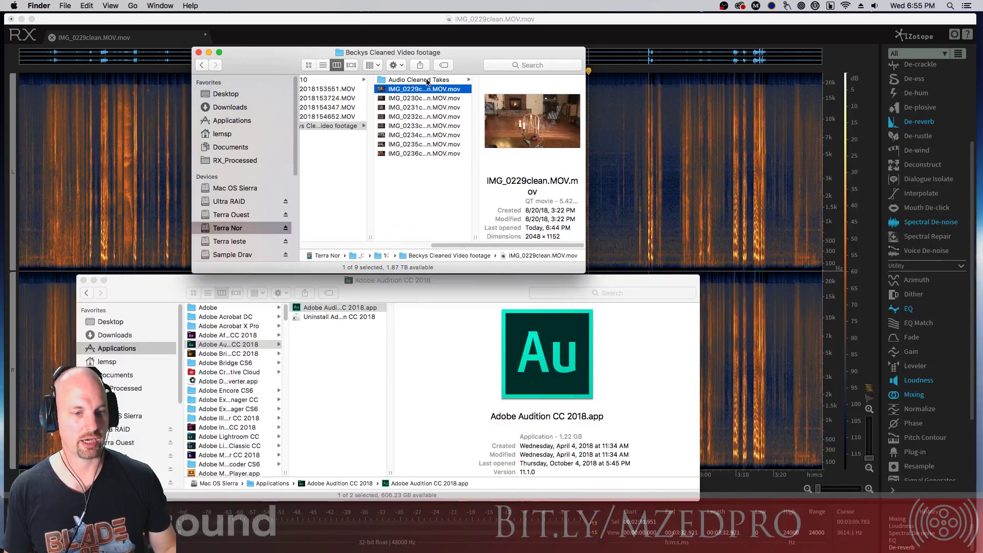
Step: Open the Audio Cleaned Takes folder, check RX progress, then return to find the first _cleaned WAV
left_click(435, 81)
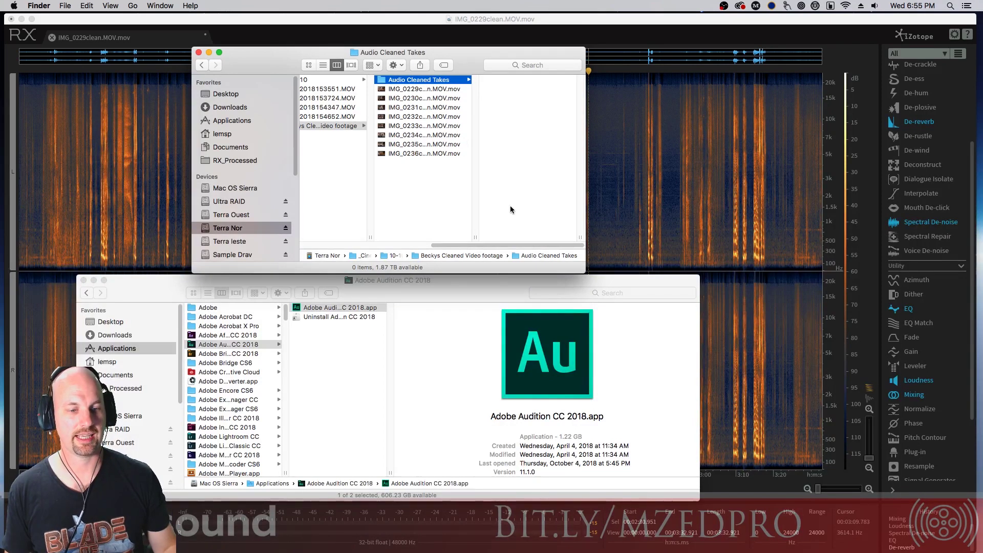
key("super+Tab")
key("super+shift+Tab")
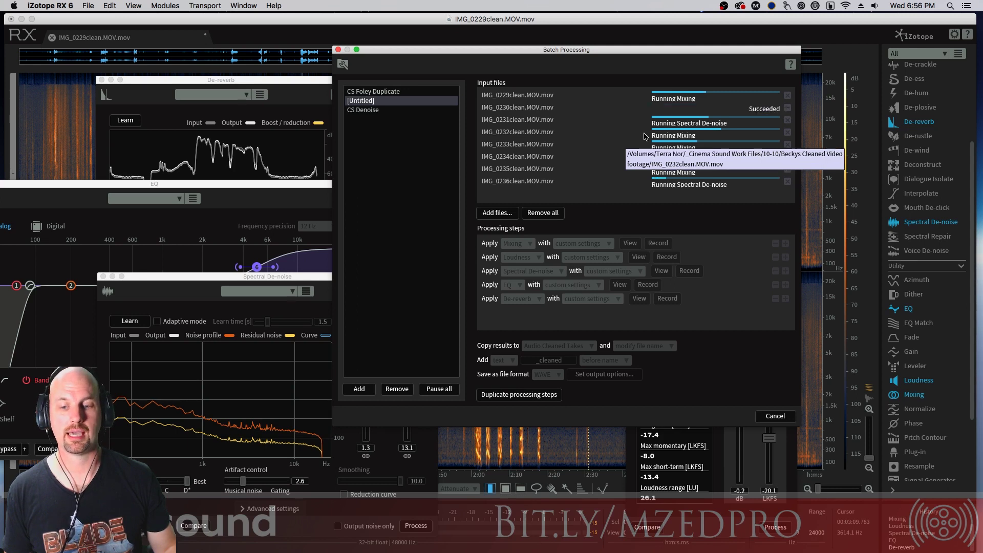
key("super+Tab")
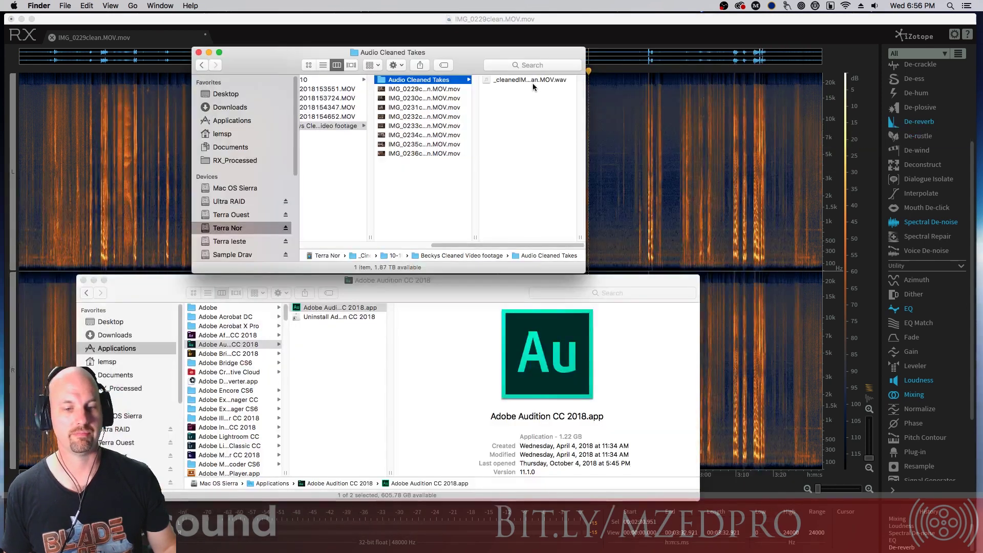
Step: Switch back to RX to watch the batch progress bars as takes succeed
key("super+Tab")
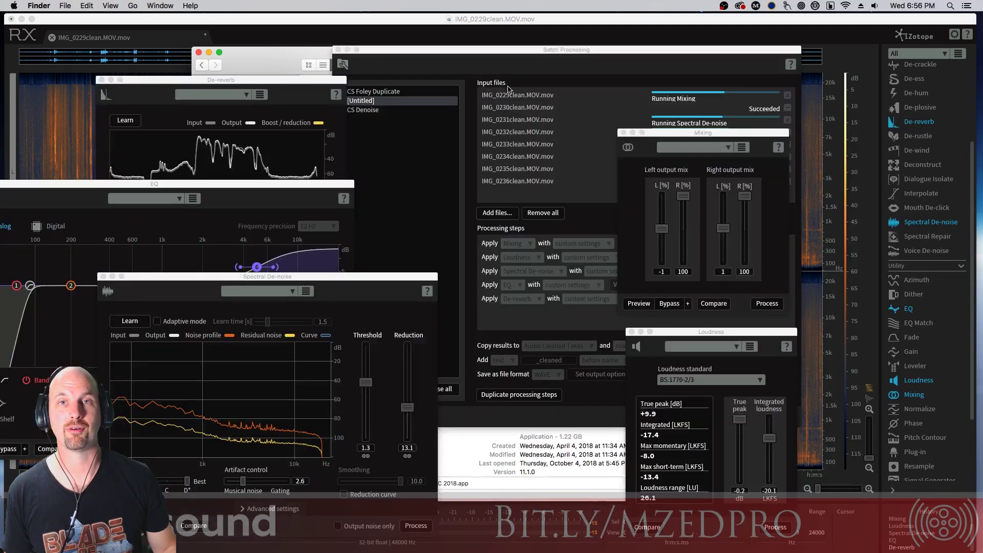